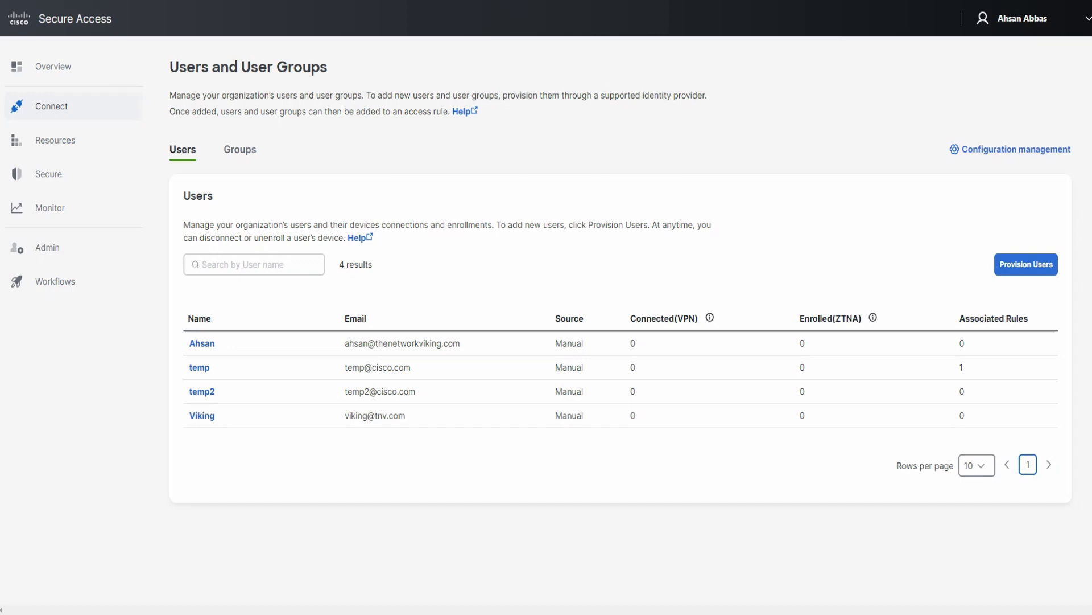
Annotate the users list, ticking the four users and marking the Source and Email columns.
mouse_move(594, 239)
mouse_down()
mouse_move(567, 240)
mouse_move(564, 309)
mouse_move(547, 281)
mouse_move(587, 280)
mouse_move(564, 306)
mouse_up()
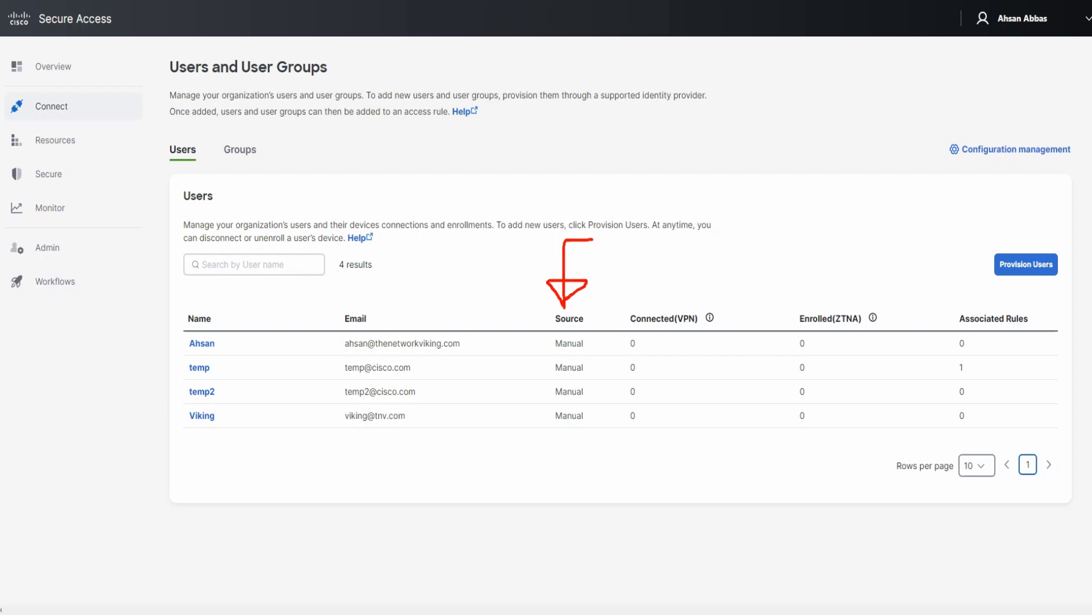
mouse_move(158, 330)
mouse_down()
mouse_move(169, 346)
mouse_move(249, 319)
mouse_up()
mouse_move(153, 369)
mouse_down()
mouse_move(167, 378)
mouse_move(231, 346)
mouse_up()
mouse_move(162, 390)
mouse_down()
mouse_move(166, 398)
mouse_move(203, 377)
mouse_up()
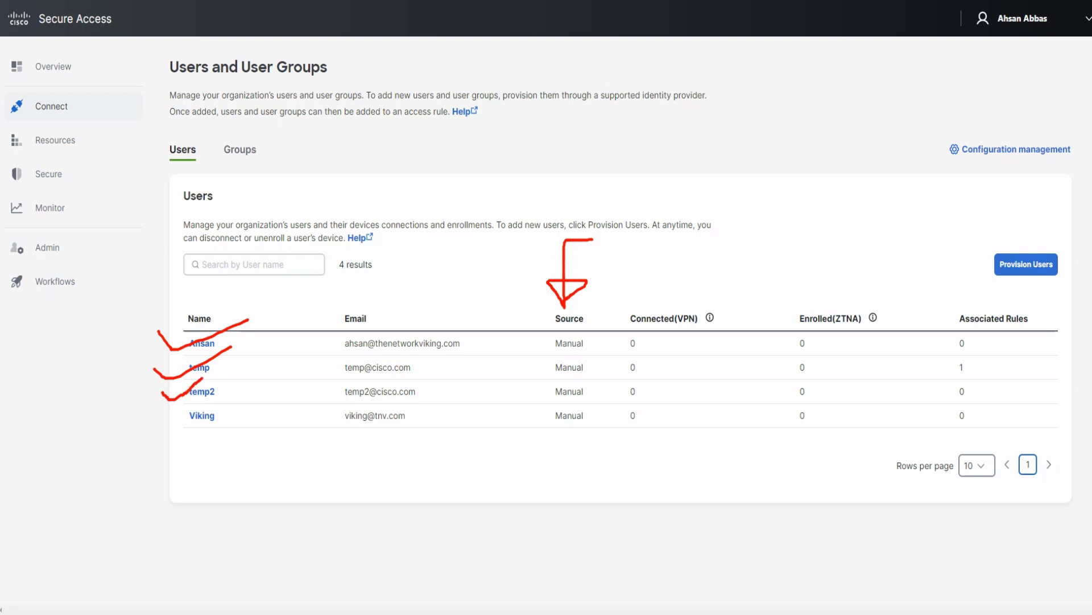
mouse_move(170, 407)
mouse_down()
mouse_move(236, 391)
mouse_move(269, 348)
mouse_up()
drag(231, 386, 287, 364)
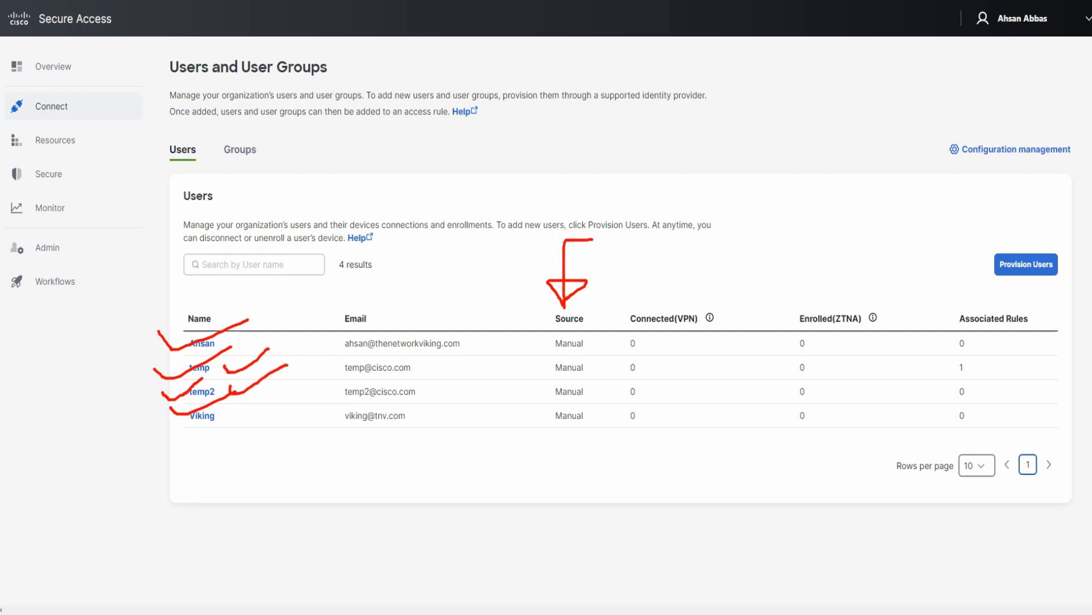
mouse_move(227, 411)
mouse_down()
mouse_move(283, 417)
mouse_move(307, 404)
mouse_up()
mouse_move(420, 258)
mouse_down()
mouse_move(388, 257)
mouse_move(387, 325)
mouse_move(375, 302)
mouse_move(387, 324)
mouse_up()
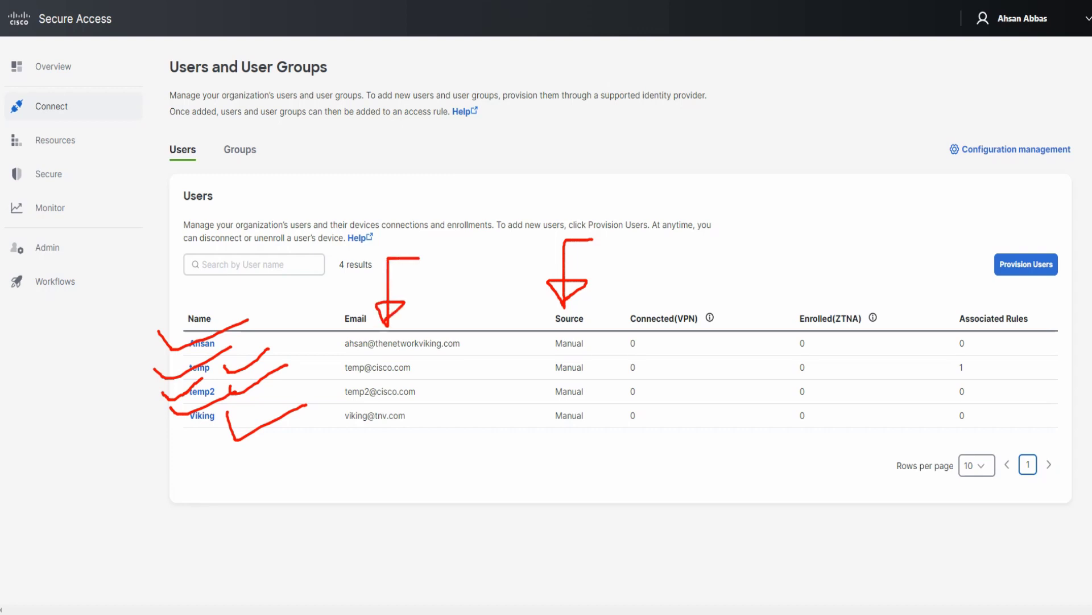
mouse_move(574, 293)
mouse_down()
mouse_move(529, 330)
mouse_move(553, 441)
mouse_move(591, 294)
mouse_move(555, 288)
mouse_up()
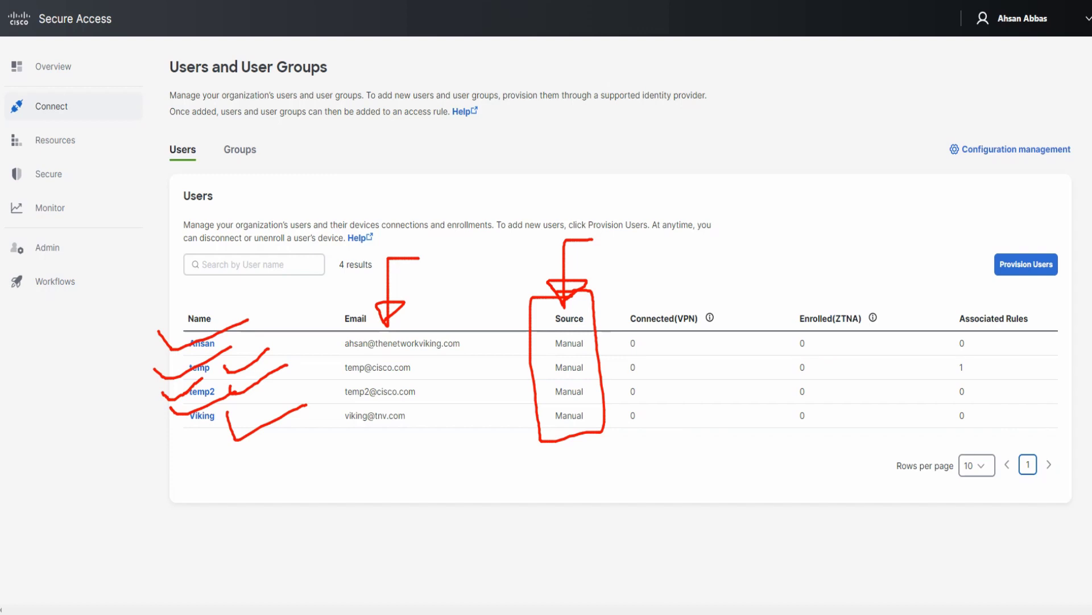
mouse_move(1009, 224)
mouse_down()
mouse_move(974, 252)
mouse_move(1057, 292)
mouse_move(1027, 221)
mouse_move(985, 225)
mouse_up()
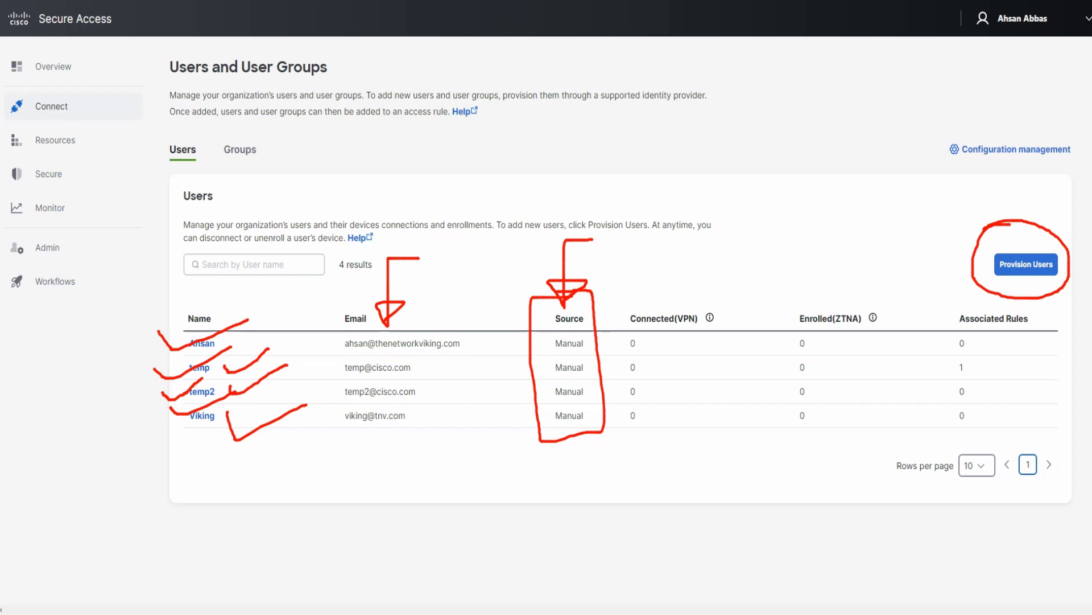
Clear the annotations and start provisioning users with the Manual Upload method.
key(Escape)
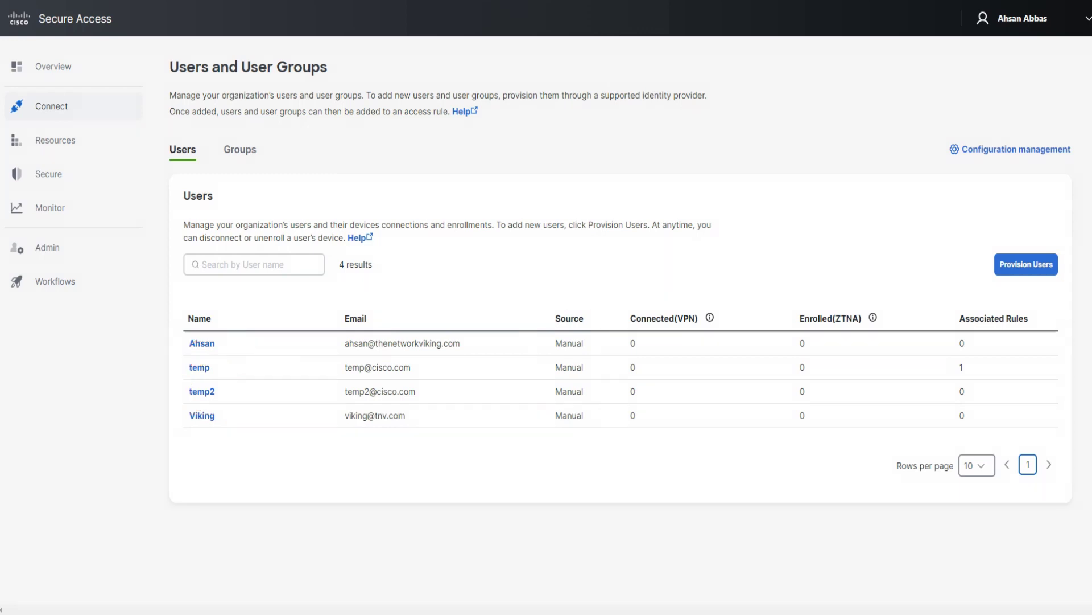
click(1027, 264)
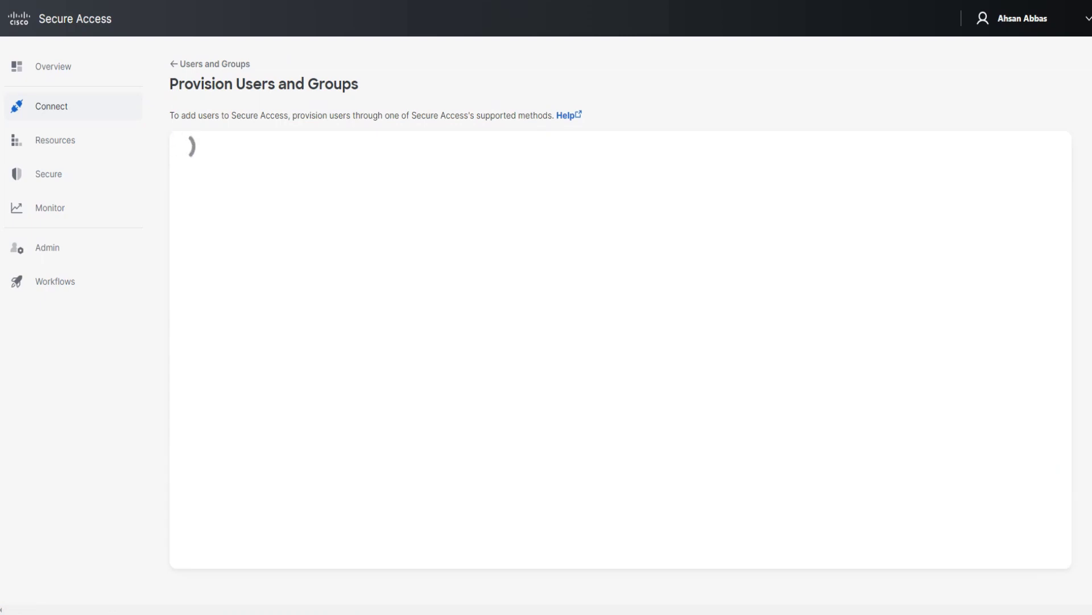
click(614, 241)
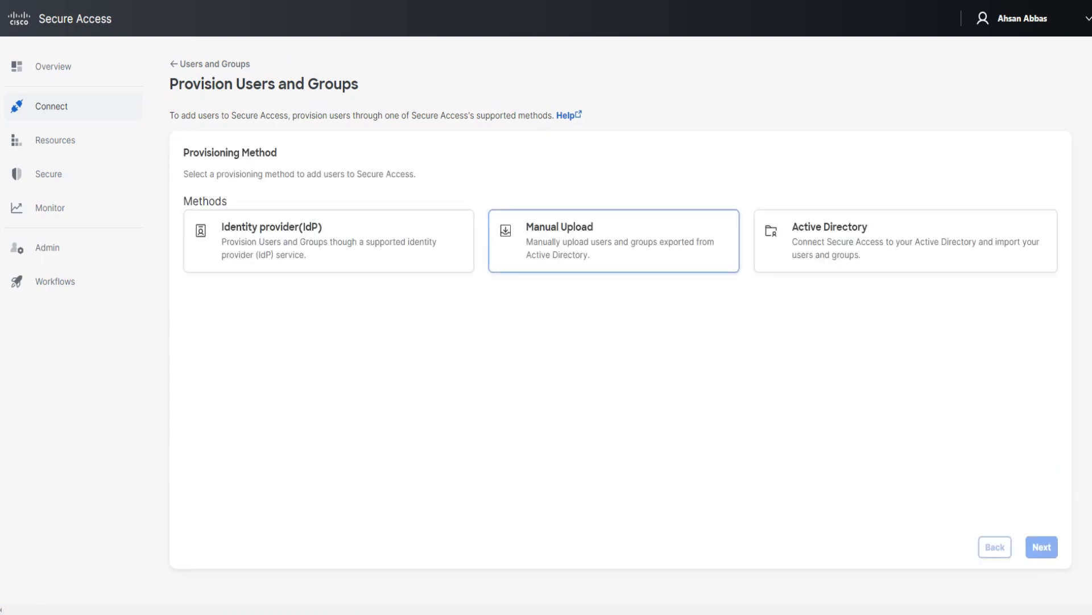
key(Return)
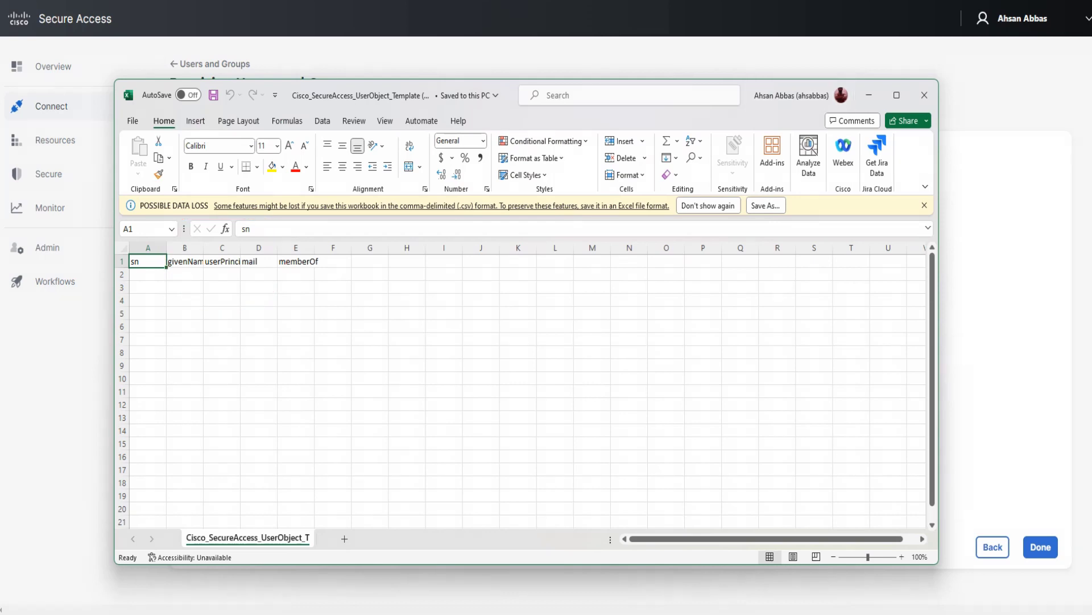
Fill B2:E2 with the new user's given name, principal name, e-mail and group tnv, and save.
click(184, 273)
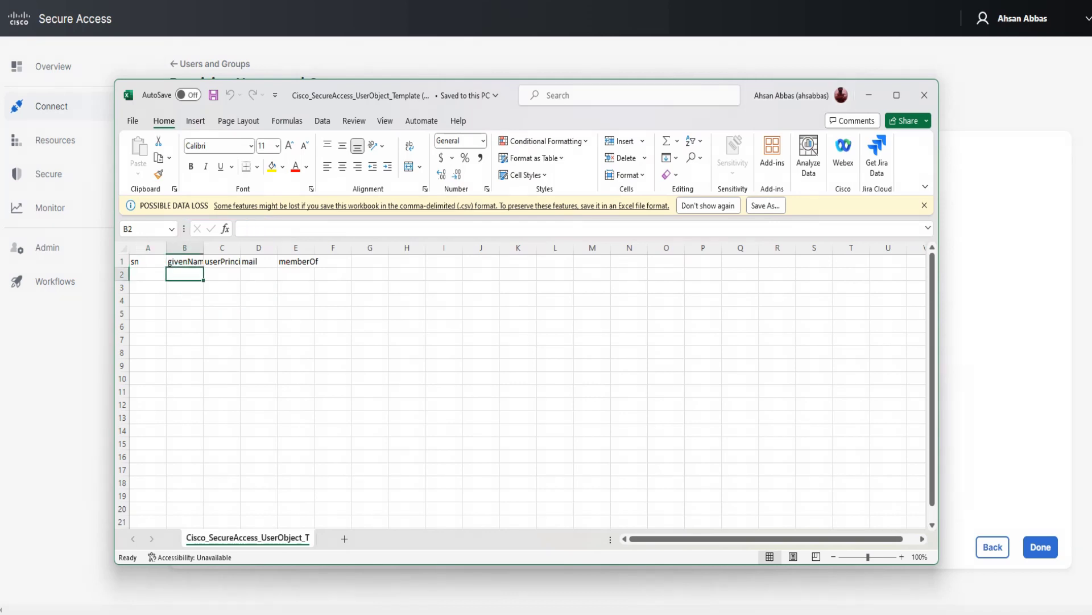
text(Abbas)
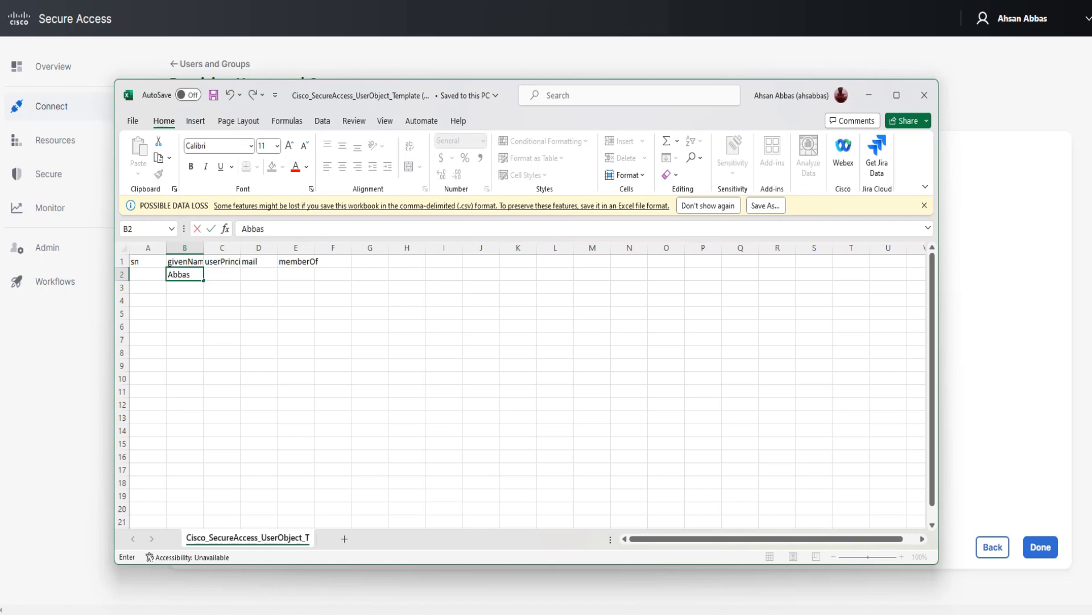
key(Tab)
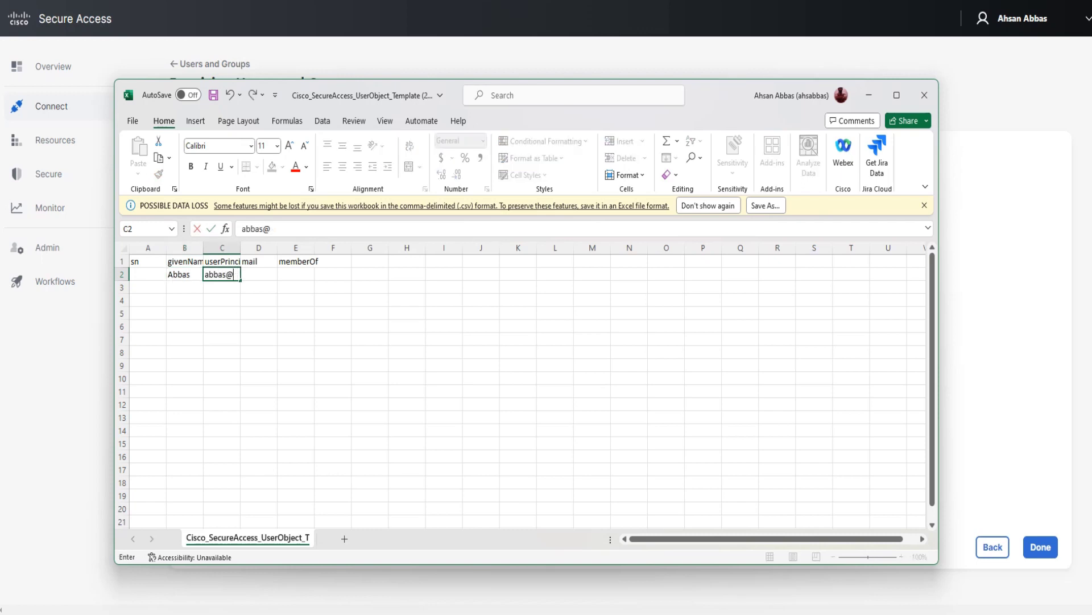
key(Tab)
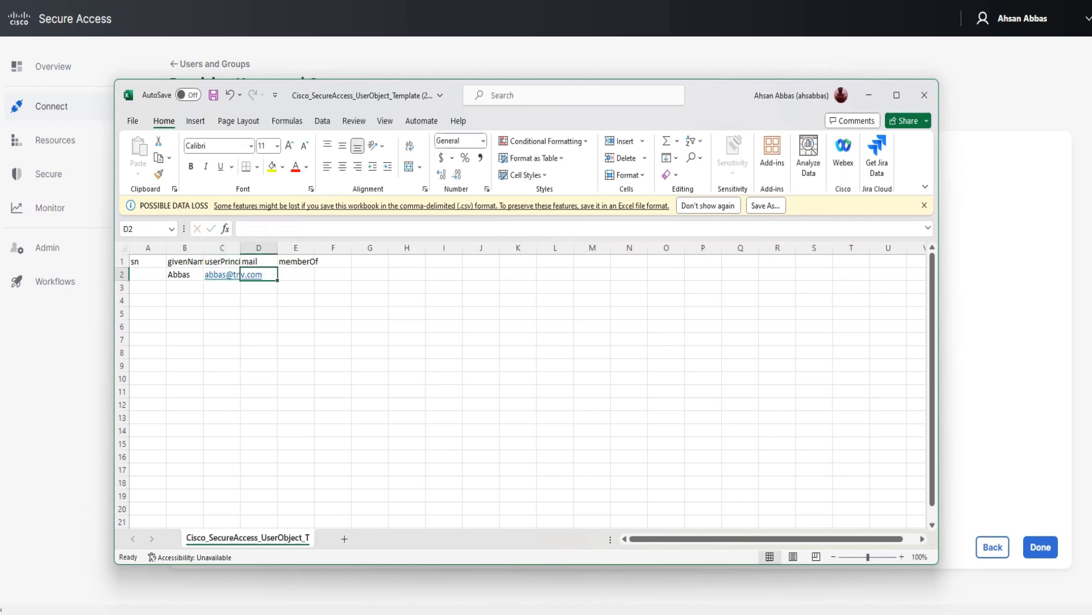
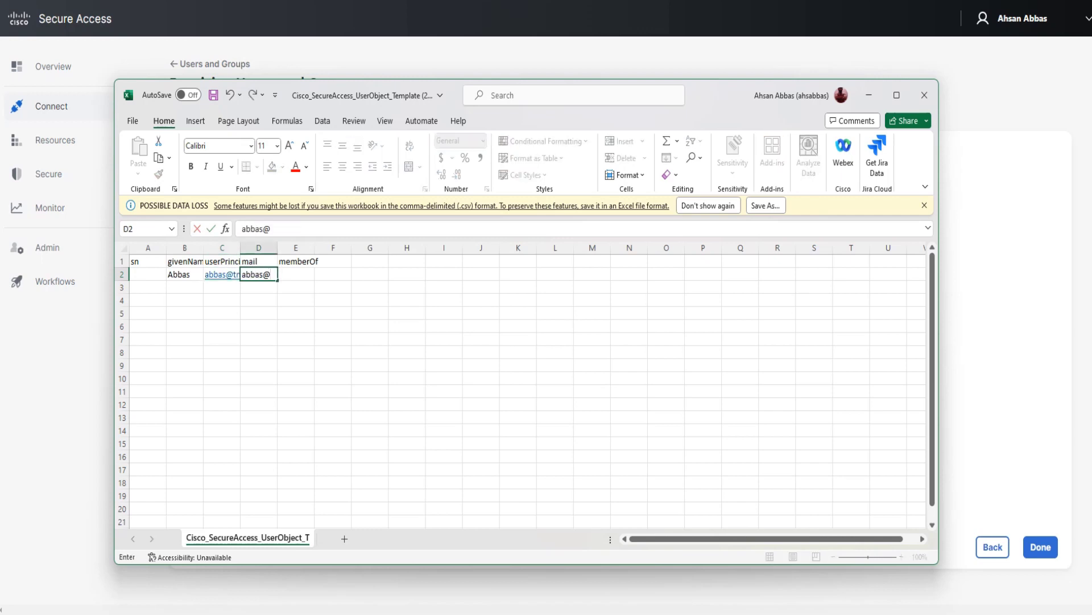
key(Tab)
text(tnv)
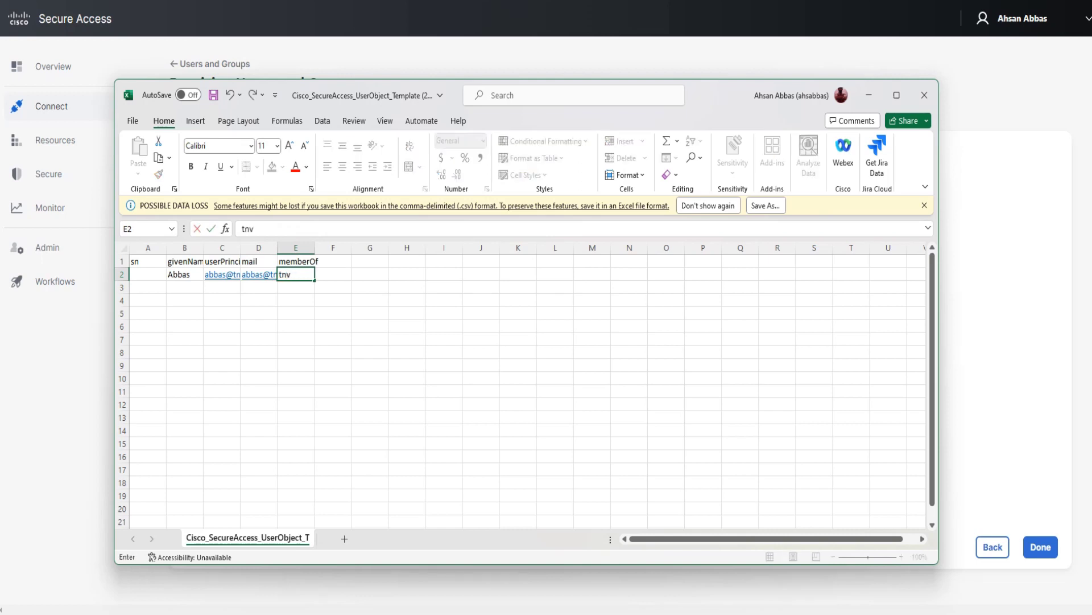
click(333, 326)
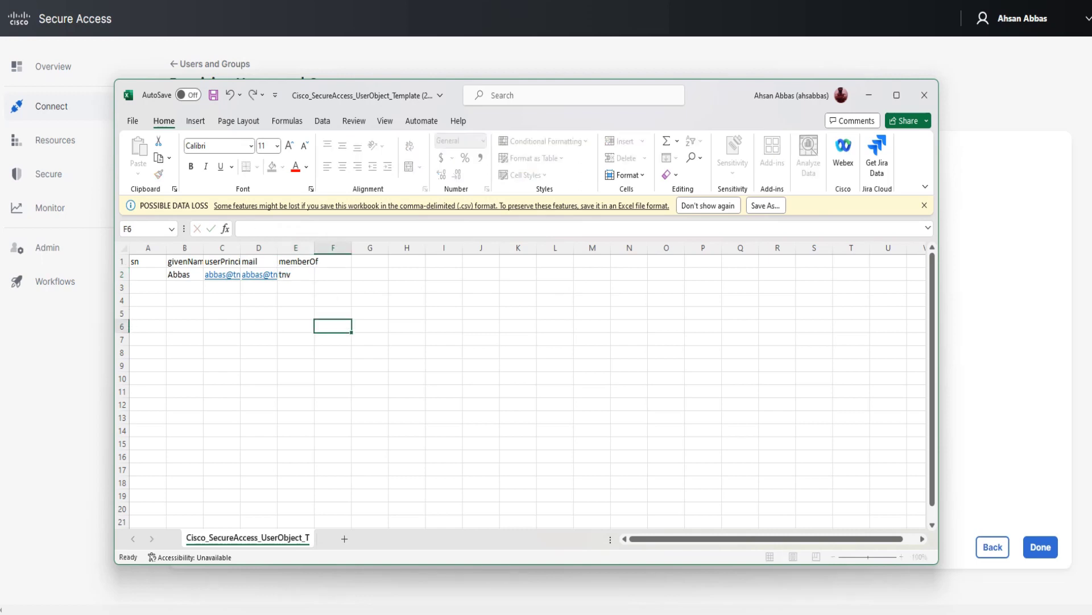
key(ctrl+s)
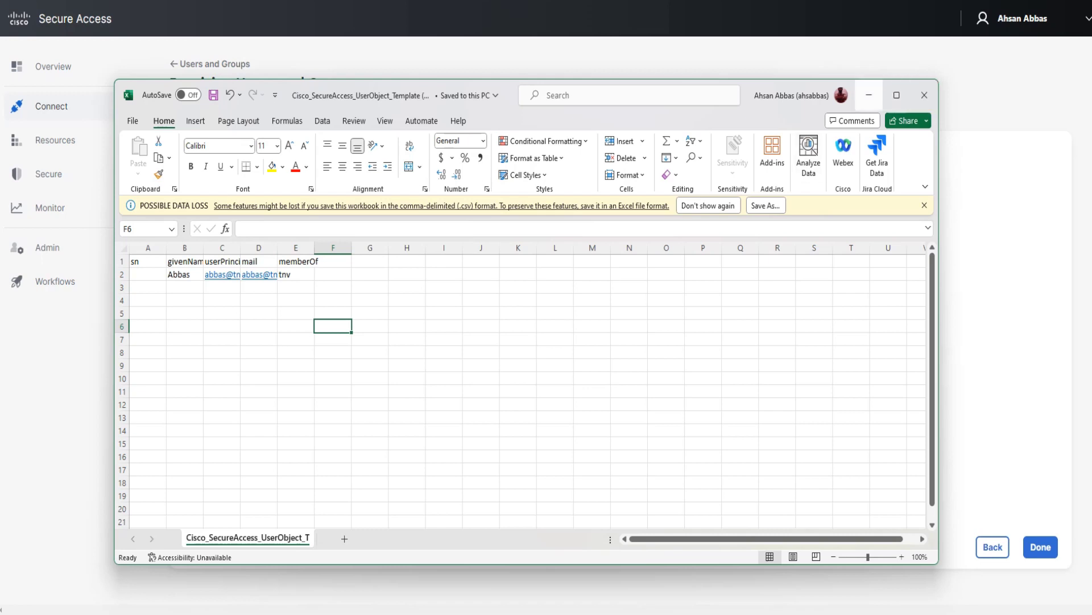
Close the workbook, upload the edited CSV template to the drop zone and finish provisioning.
click(924, 95)
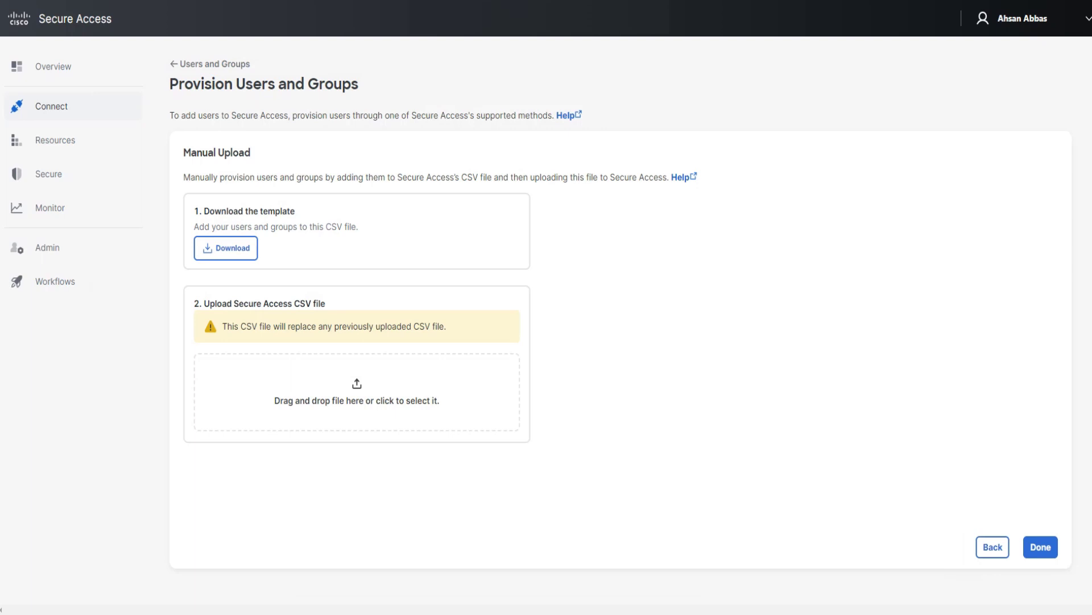
drag(876, 228, 455, 392)
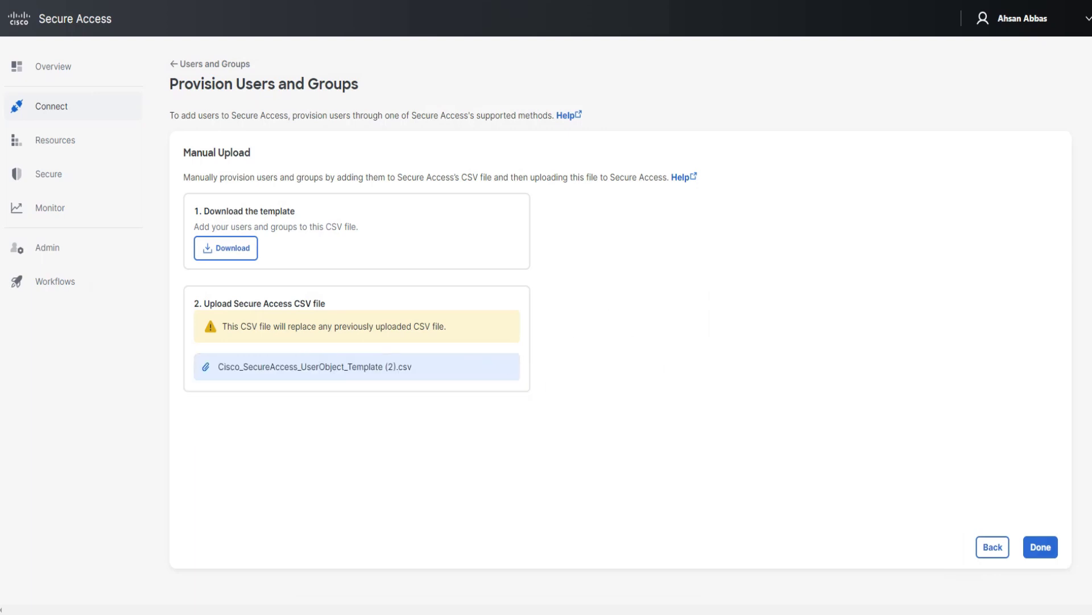
click(1041, 547)
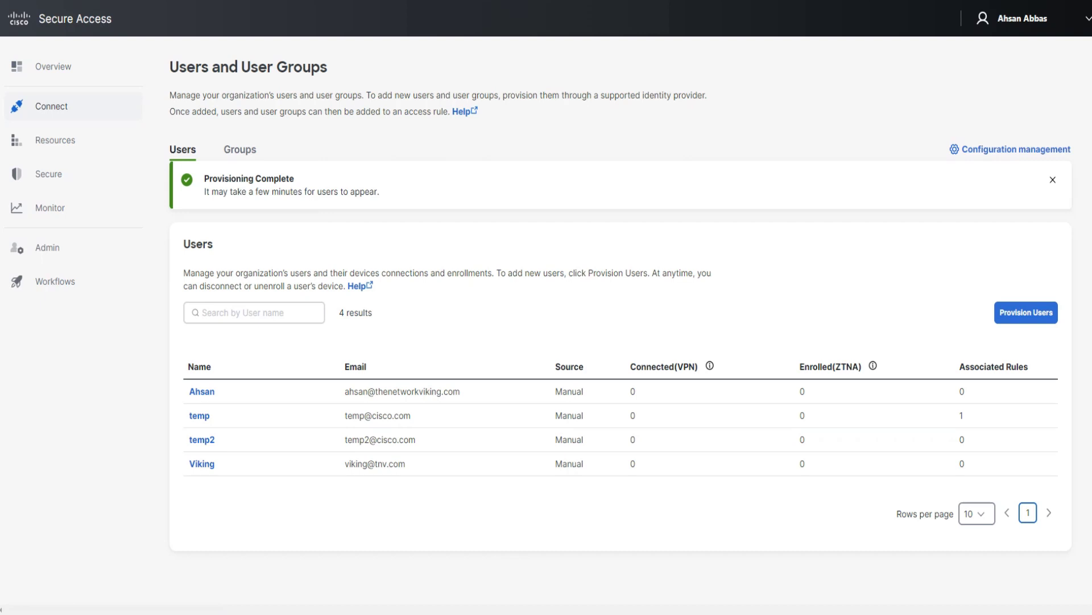
Highlight the note that new users may take a few minutes to appear.
drag(380, 191, 203, 192)
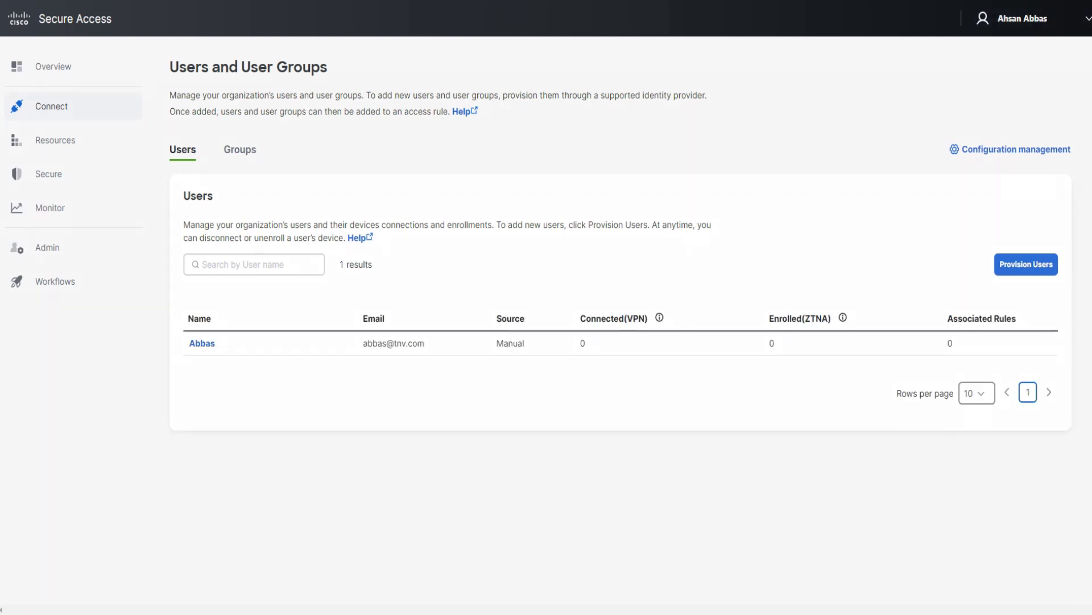
mouse_move(196, 309)
mouse_down()
mouse_move(175, 350)
mouse_move(181, 312)
mouse_move(197, 307)
mouse_up()
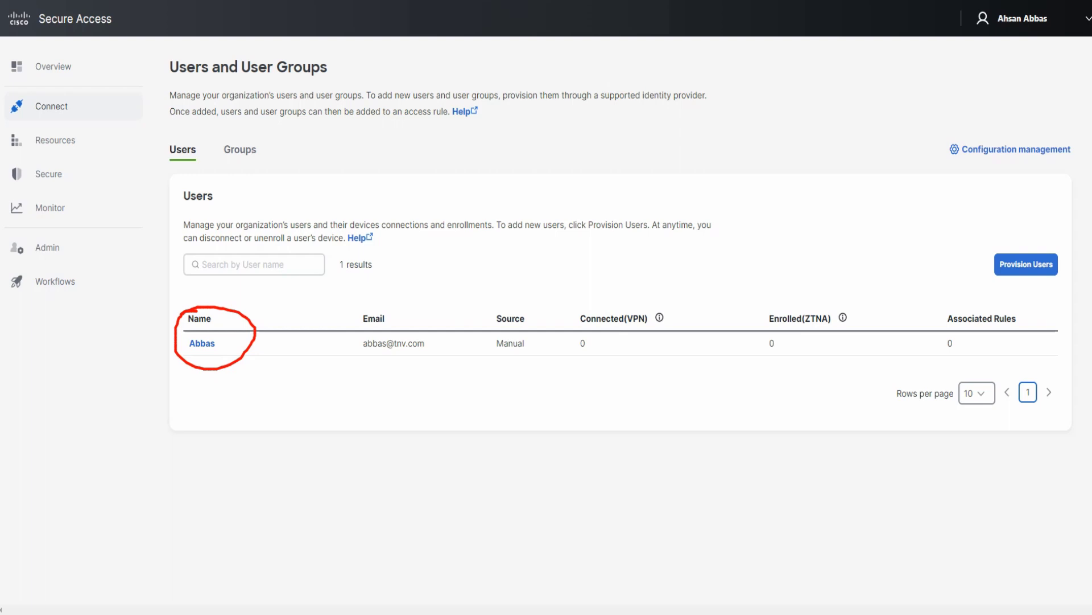
drag(182, 387, 267, 366)
mouse_move(181, 415)
mouse_down()
mouse_move(221, 424)
mouse_move(298, 383)
mouse_up()
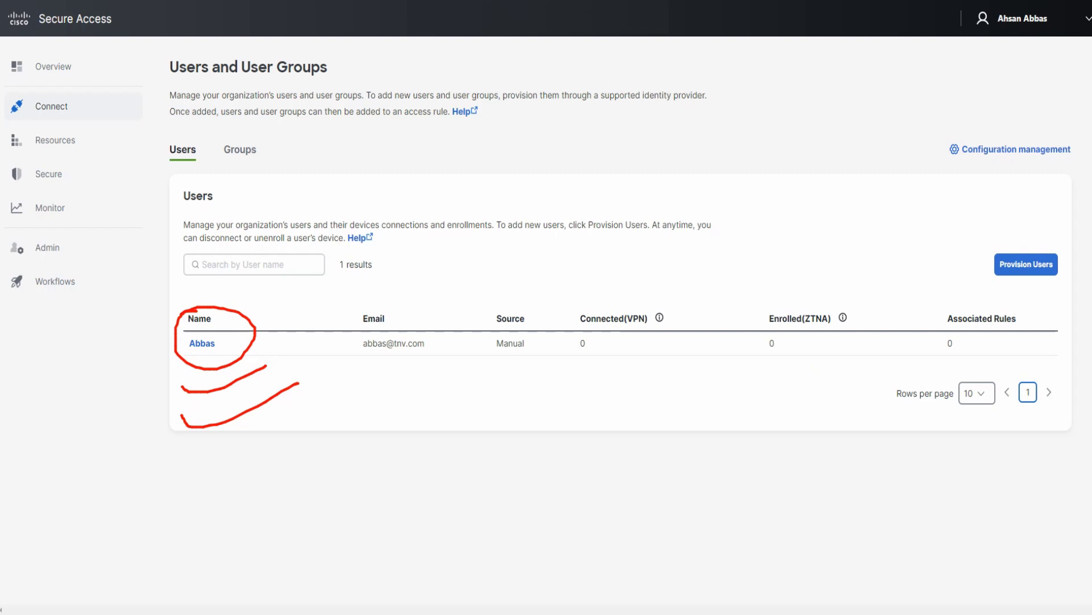
drag(168, 375, 257, 373)
mouse_move(171, 435)
mouse_down()
mouse_move(208, 450)
mouse_move(257, 418)
mouse_up()
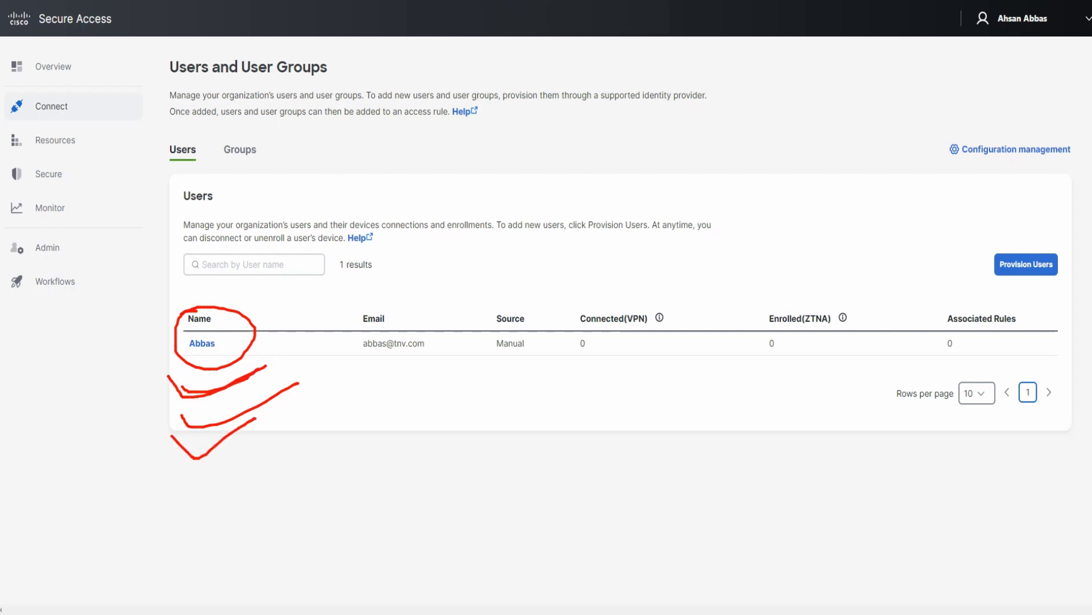
mouse_move(66, 164)
mouse_down()
mouse_move(26, 157)
mouse_move(28, 195)
mouse_move(106, 169)
mouse_move(43, 156)
mouse_up()
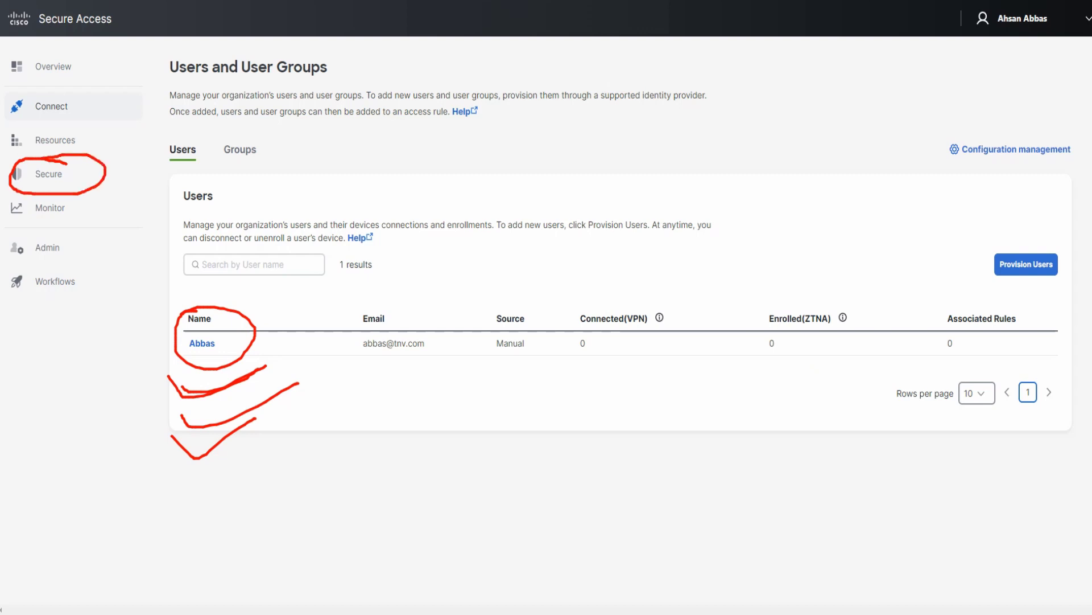
Return to the Users and User Groups list and start provisioning new users.
key(Escape)
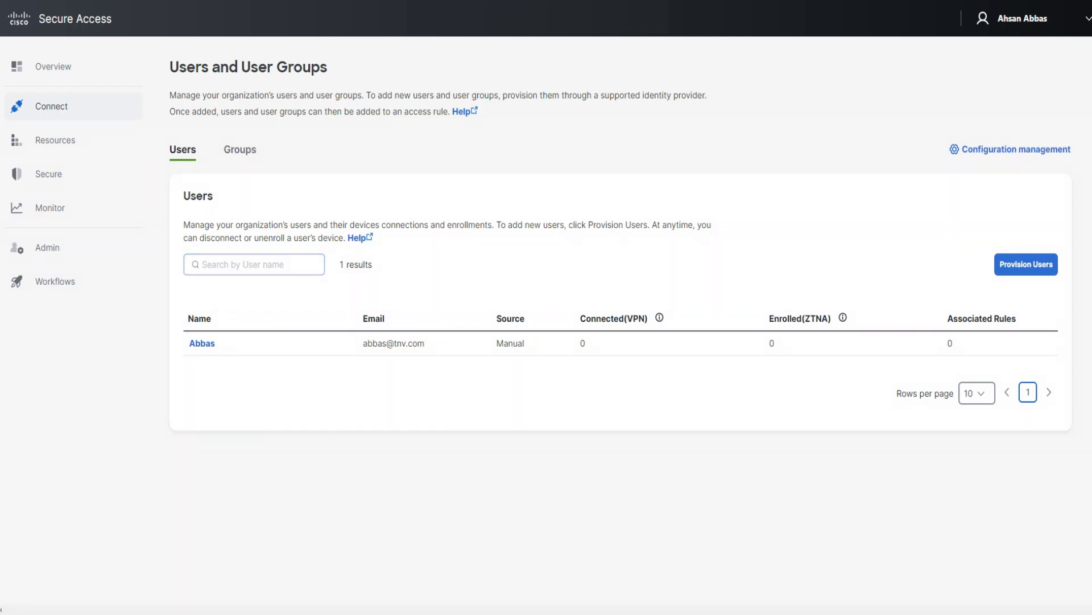
click(48, 173)
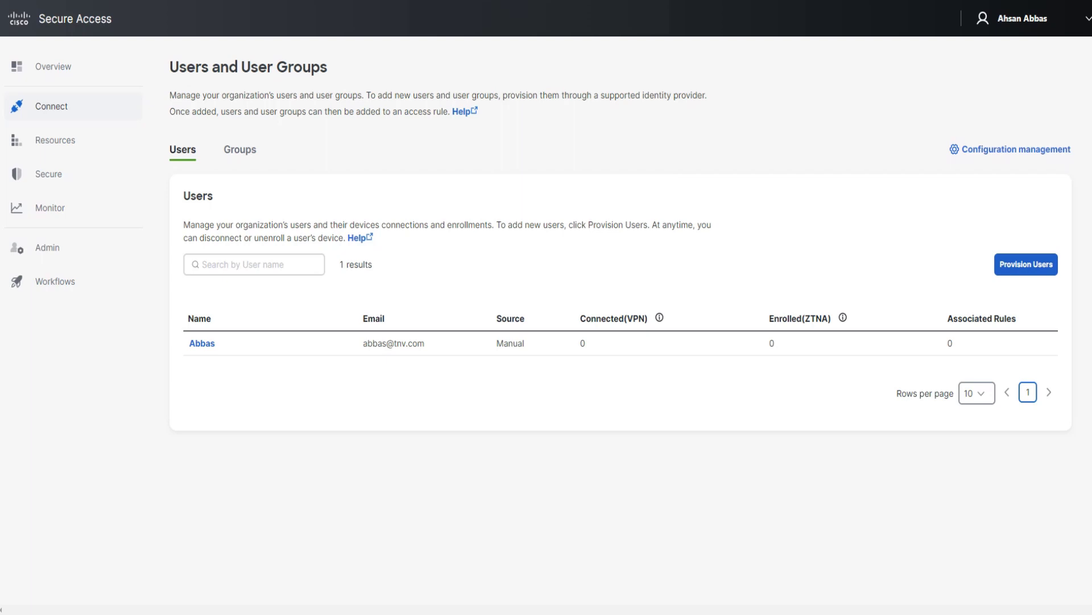
click(1026, 264)
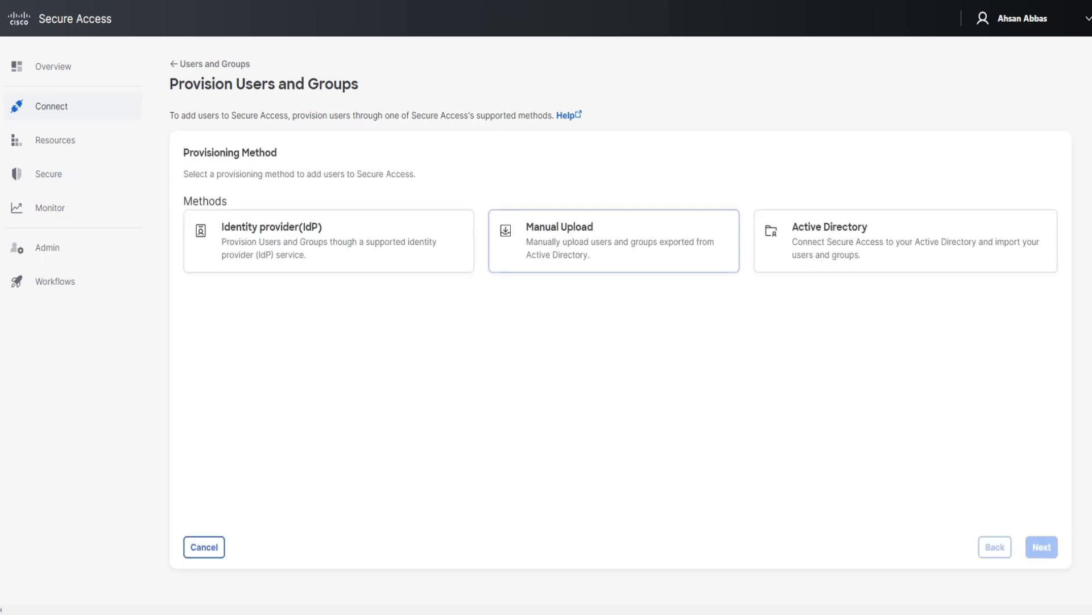
Pick Manual Upload and continue, then go back to the users and groups list.
click(614, 240)
key(Return)
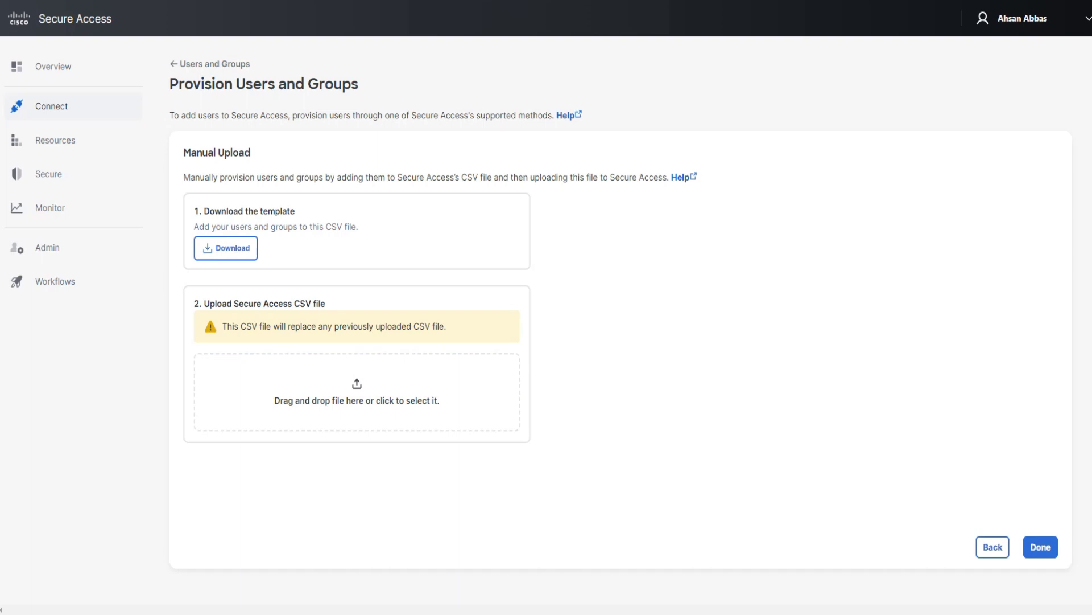
mouse_move(52, 106)
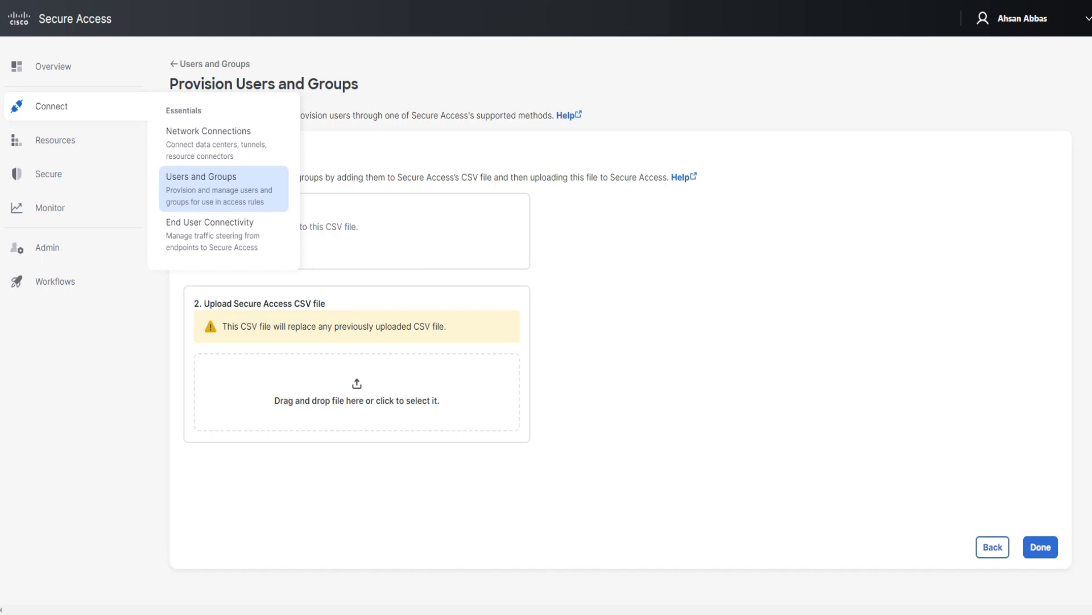
click(194, 177)
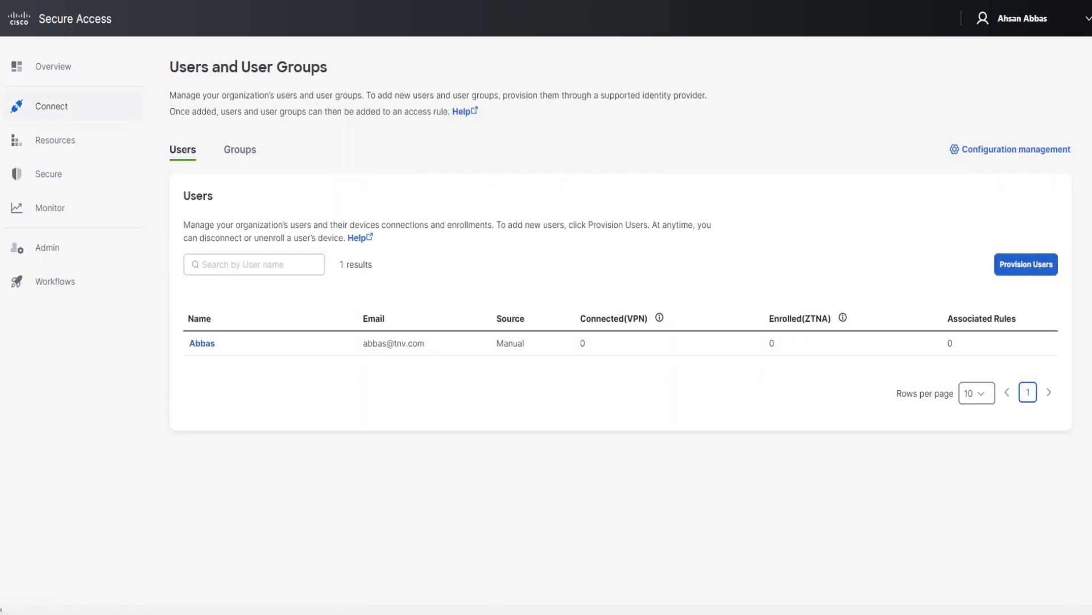
Restart provisioning to the manual upload step and highlight the warning about replacing earlier uploads.
click(1026, 264)
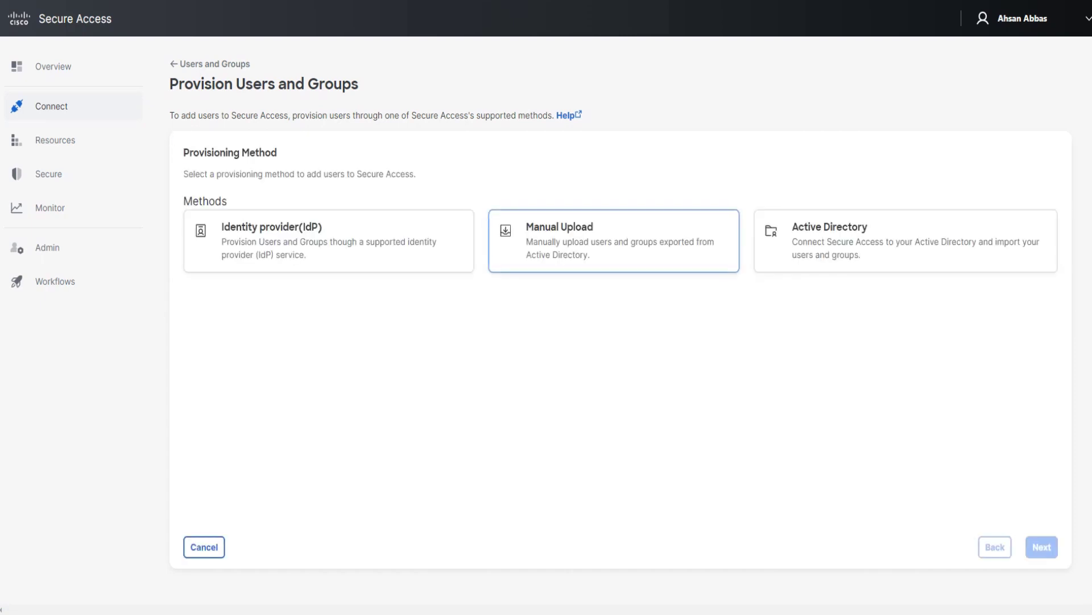
click(1041, 546)
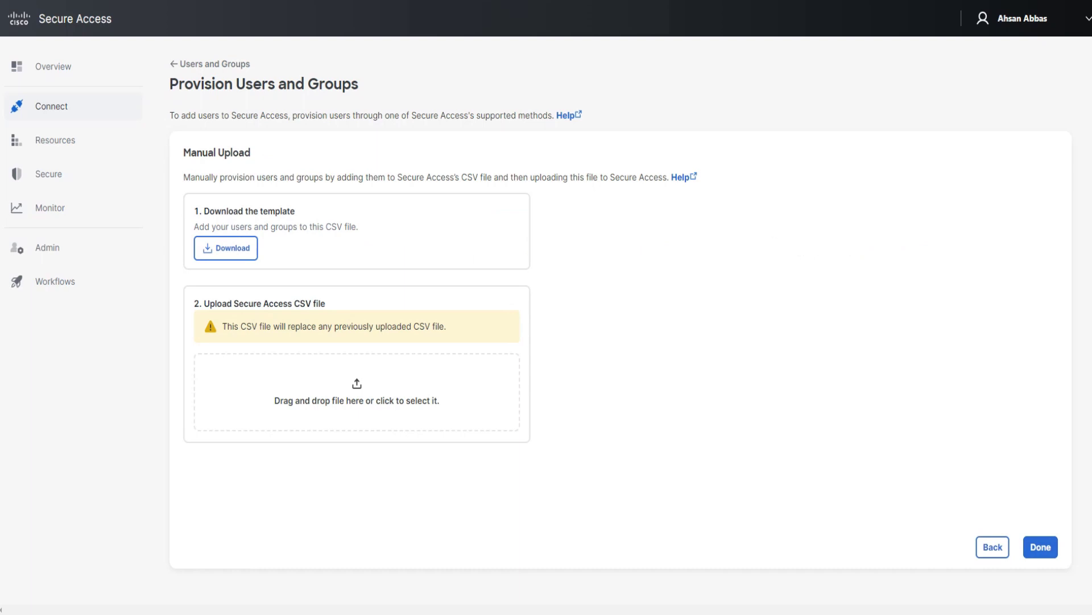
drag(447, 326, 222, 326)
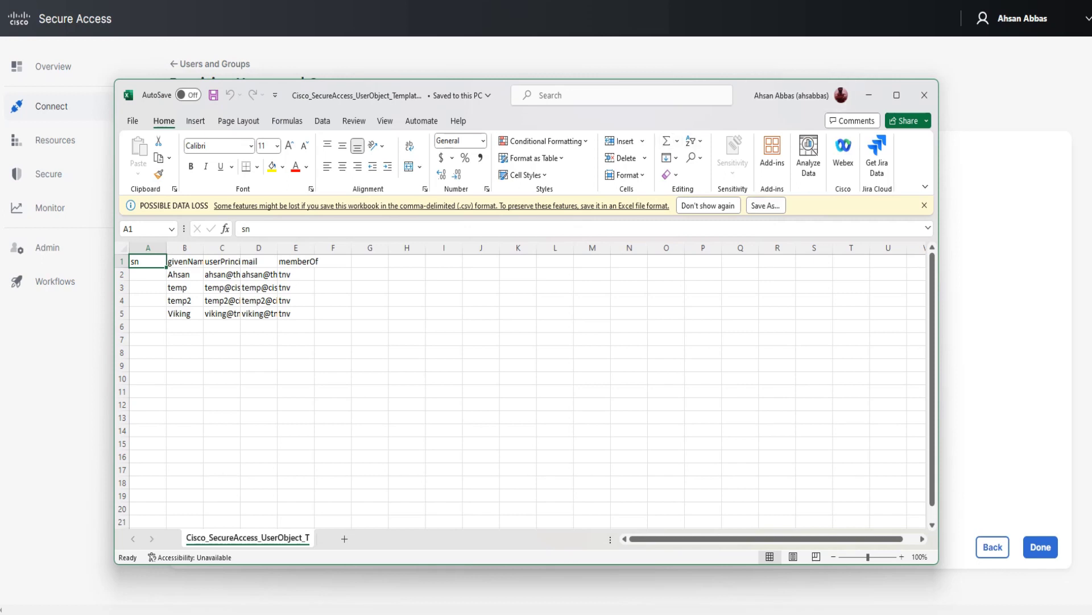
Enter the new user's given name, principal name, e-mail and group tnv in B6:E6, then save.
click(185, 326)
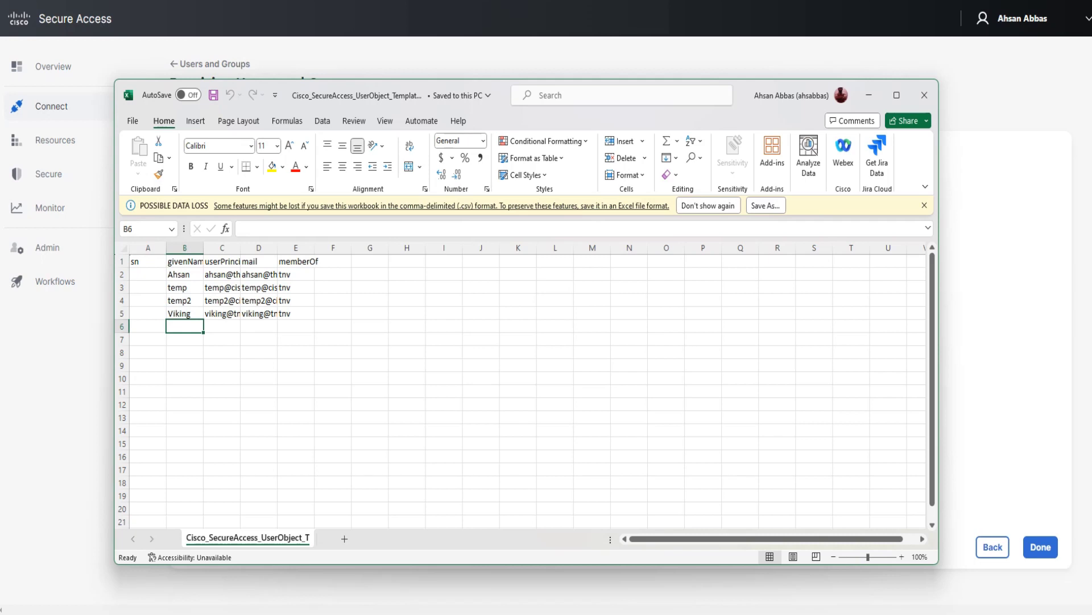
text(Abbas)
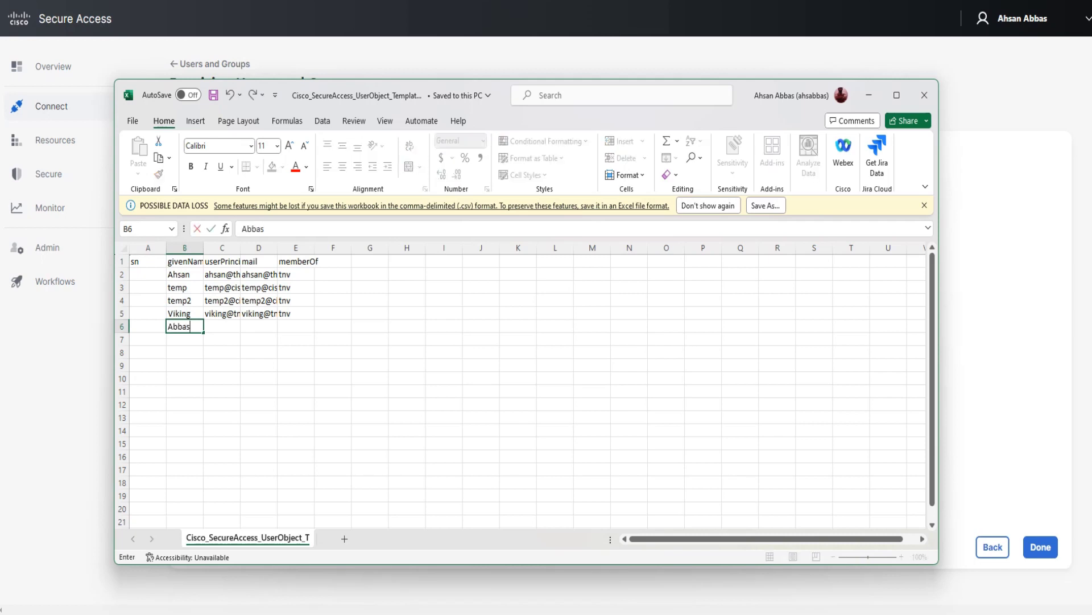
key(Tab)
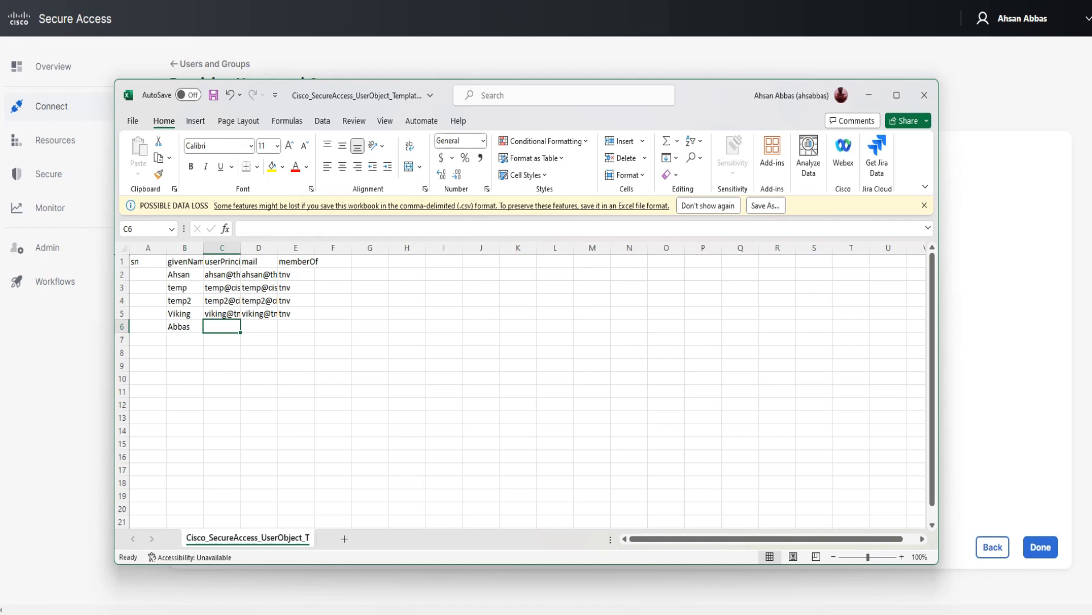
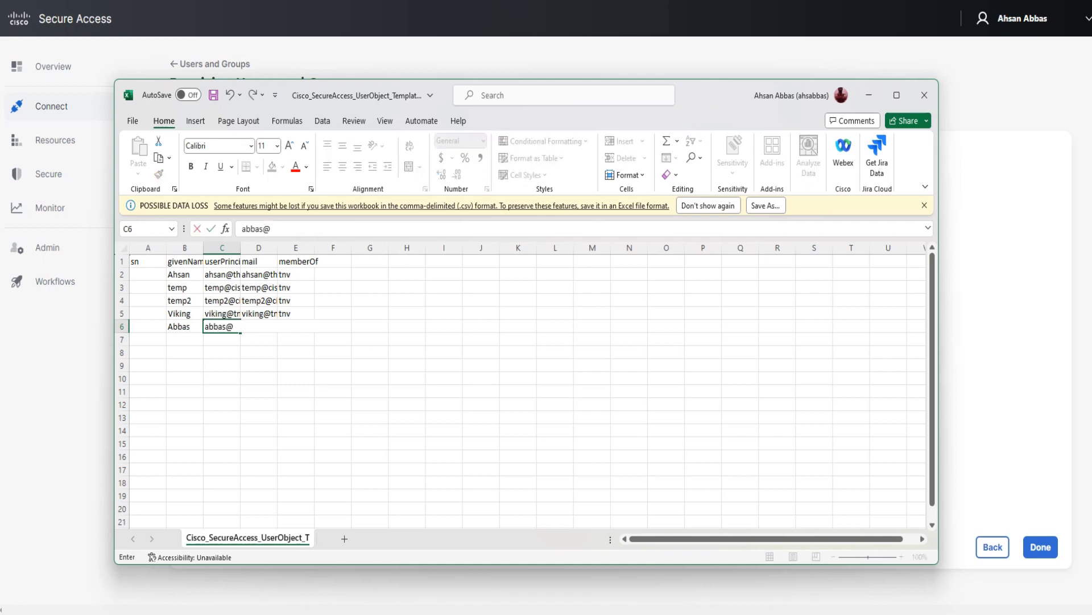
key(Tab)
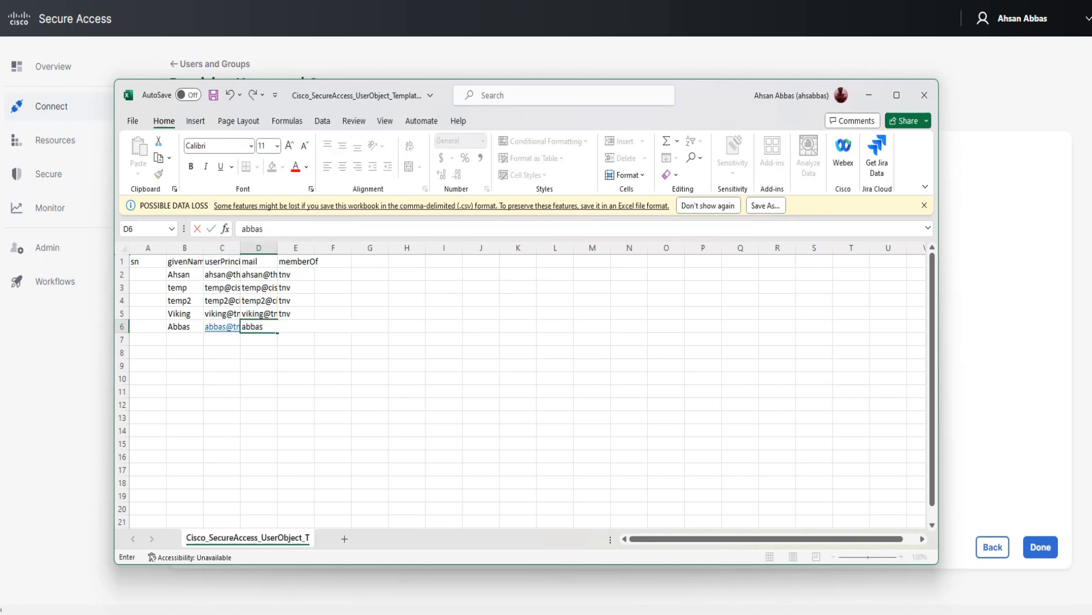
key(Tab)
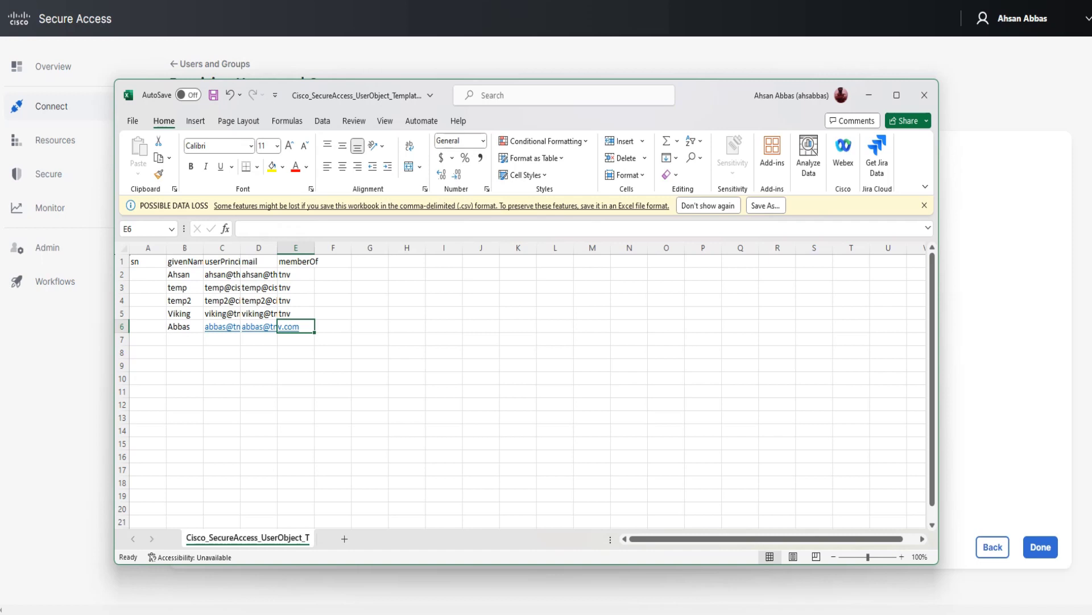
text(tnv)
click(370, 326)
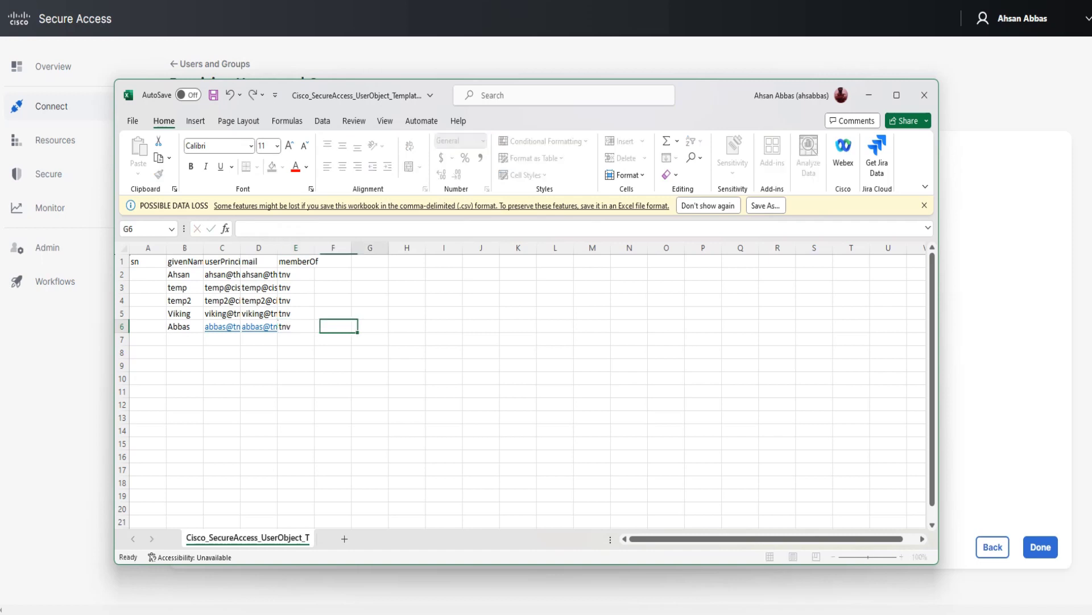
key(ctrl+s)
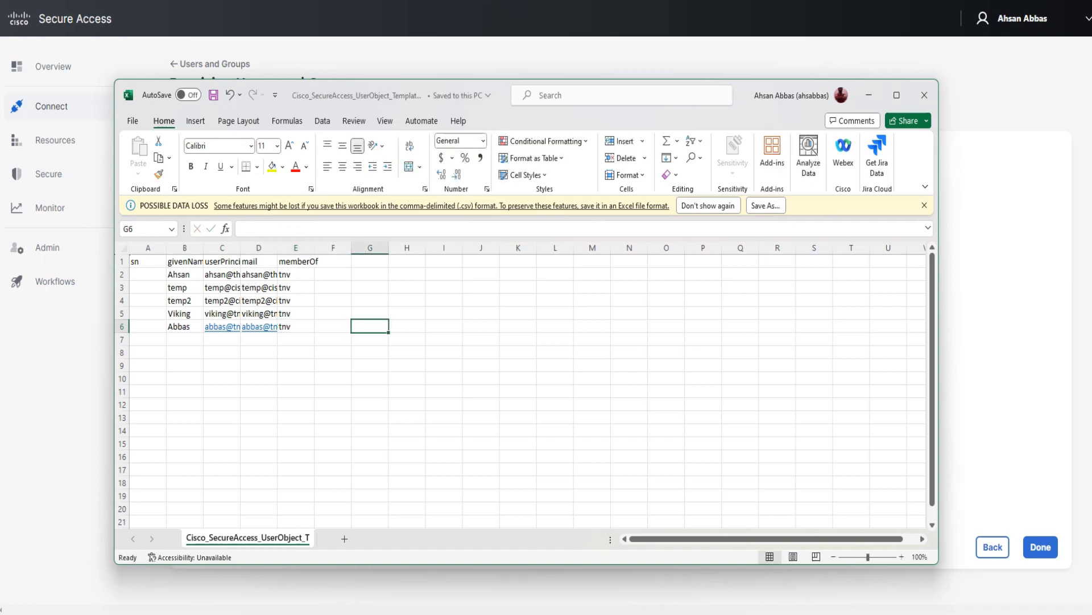
Close the spreadsheet, upload the updated CSV and finish provisioning.
click(925, 95)
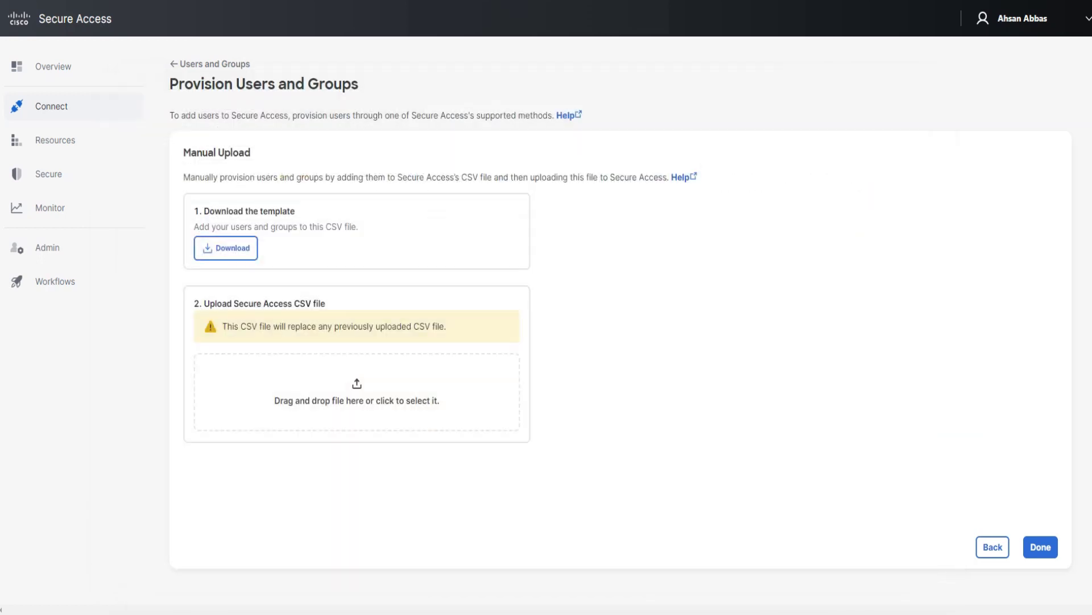
drag(728, 267, 376, 398)
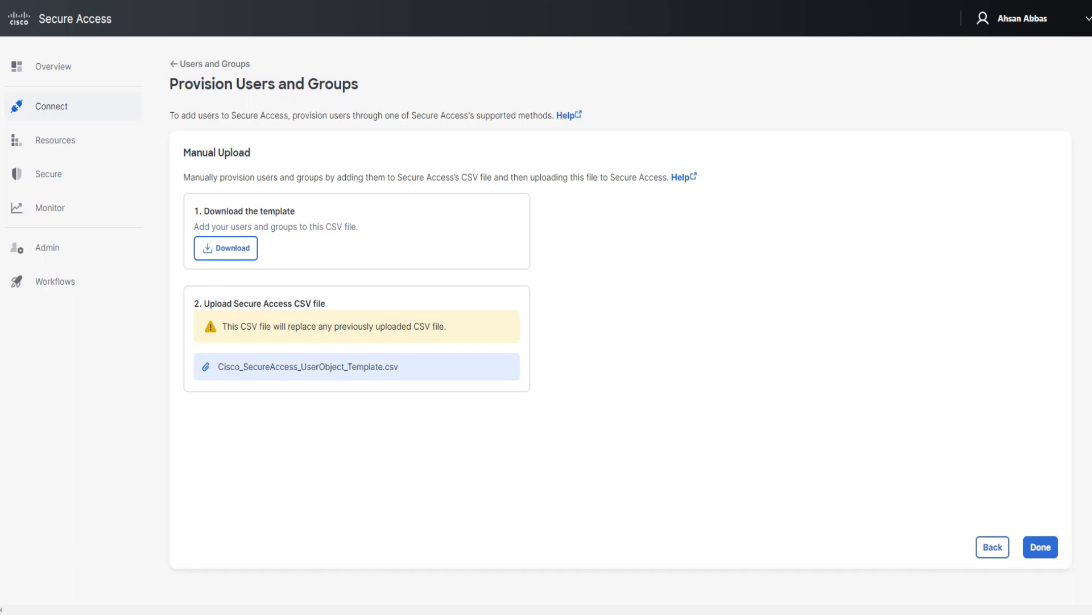
click(1041, 547)
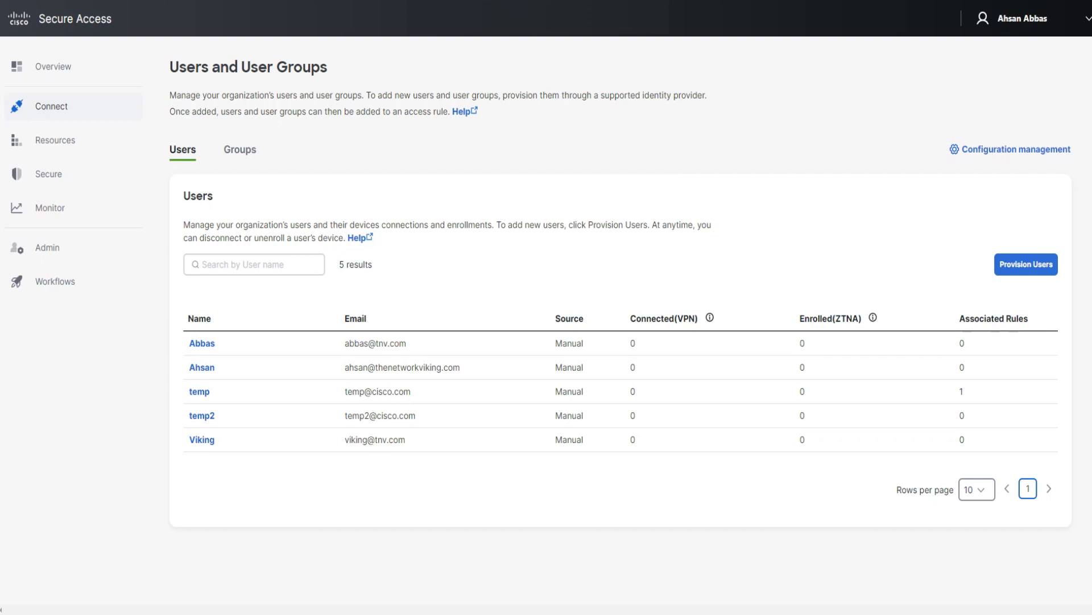
mouse_move(709, 317)
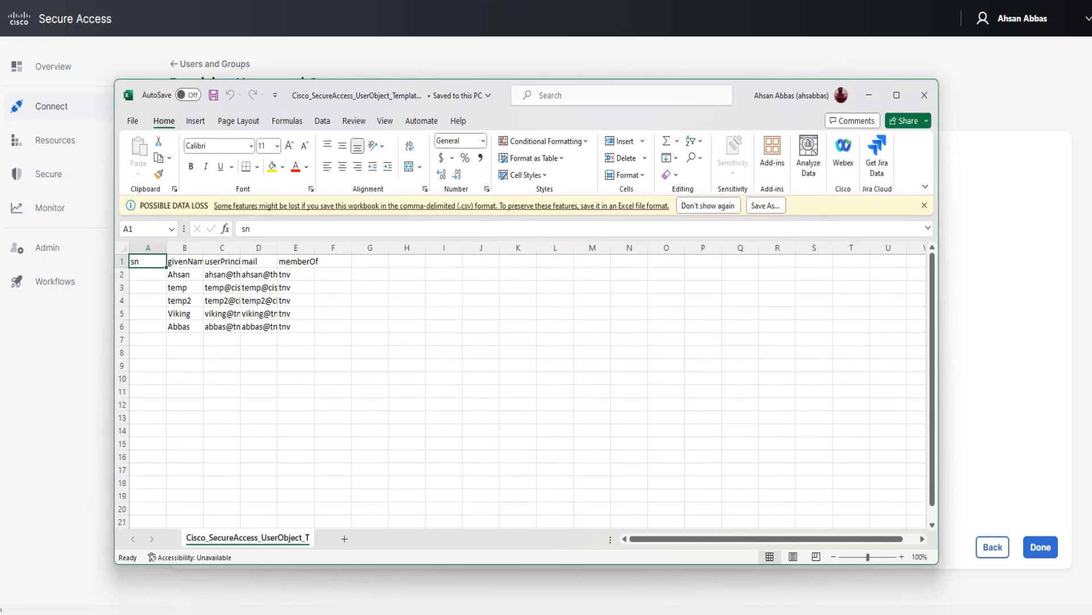
Fill row 7 with user test1, its principal name and e-mail, and group tnv.
click(172, 337)
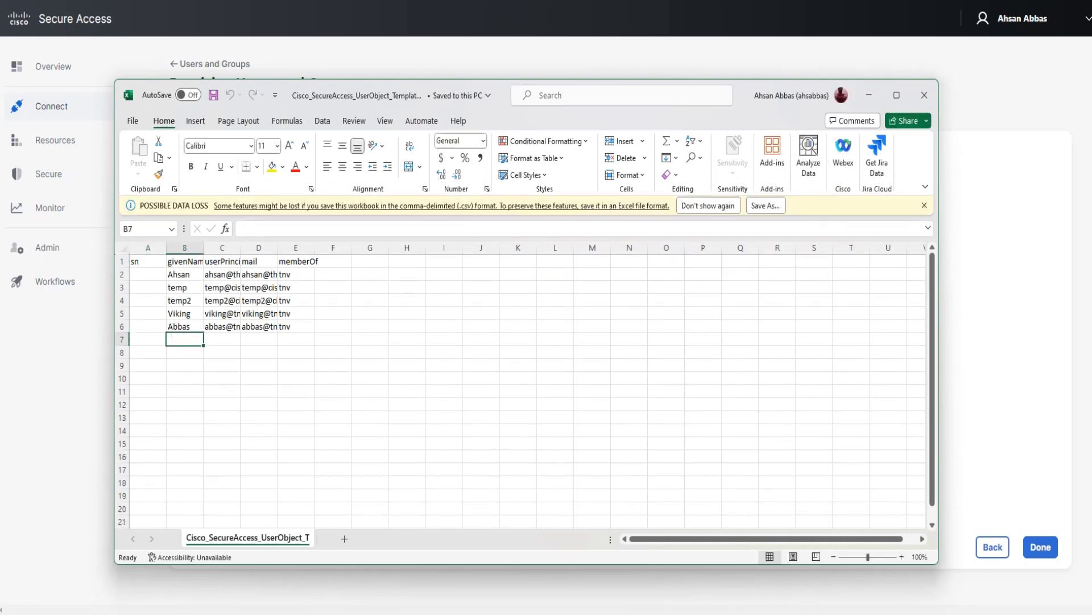
text(t)
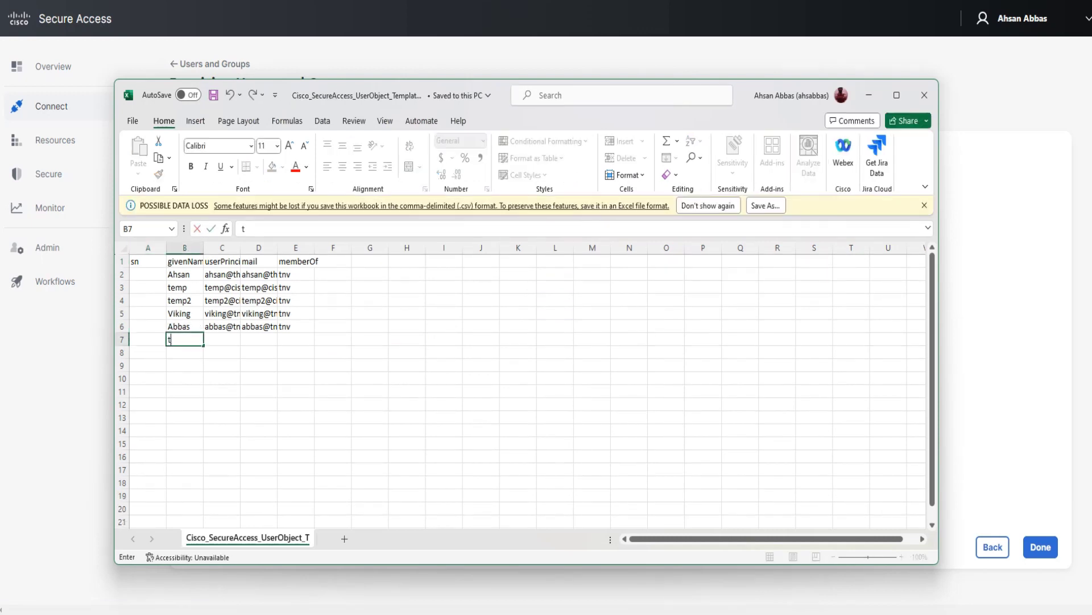
text(est1)
key(Tab)
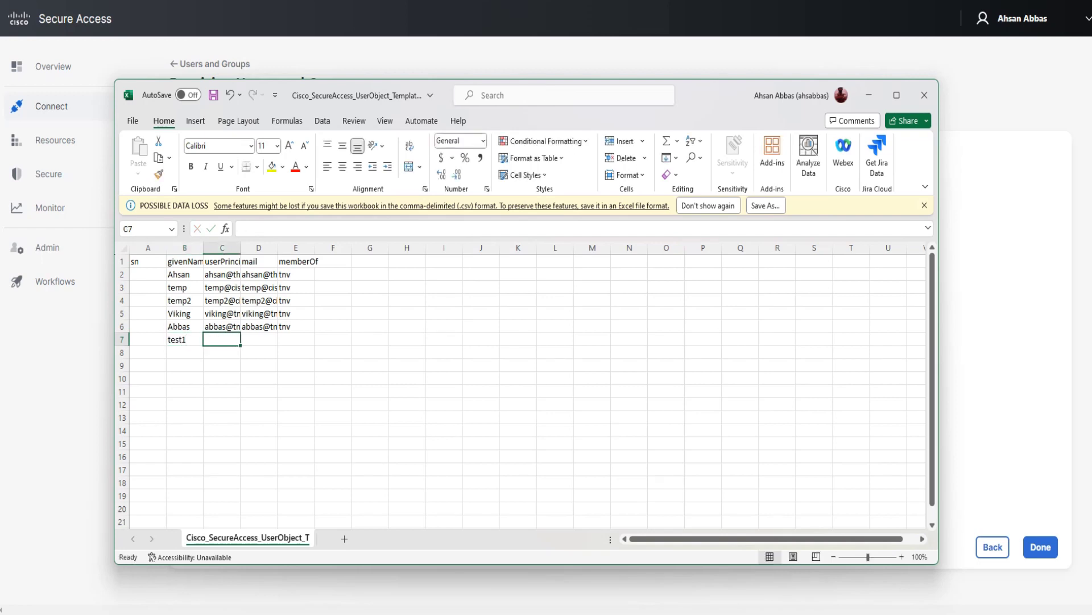
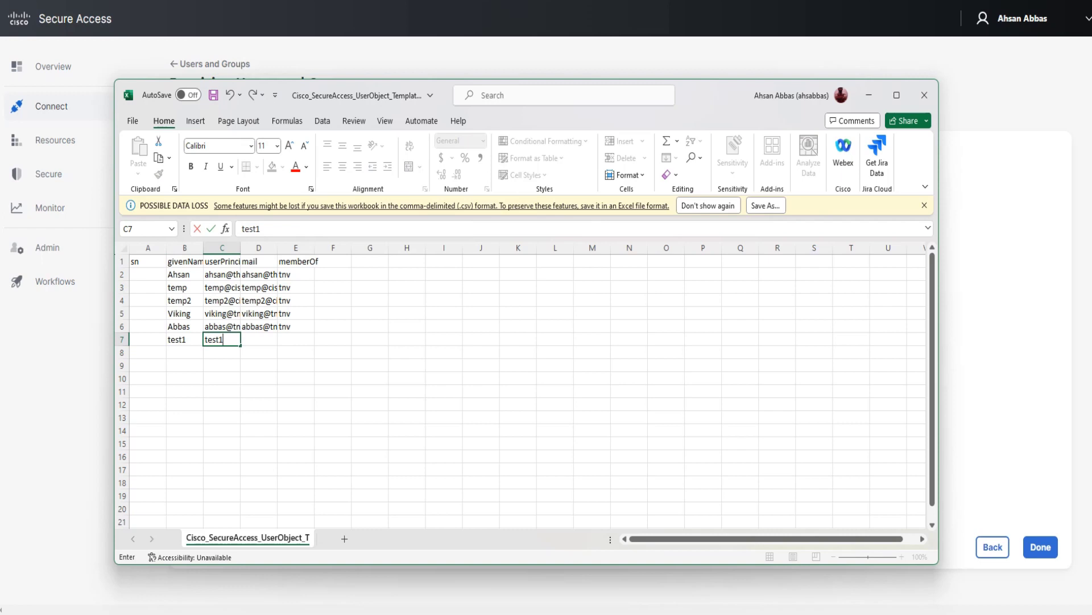
key(Tab)
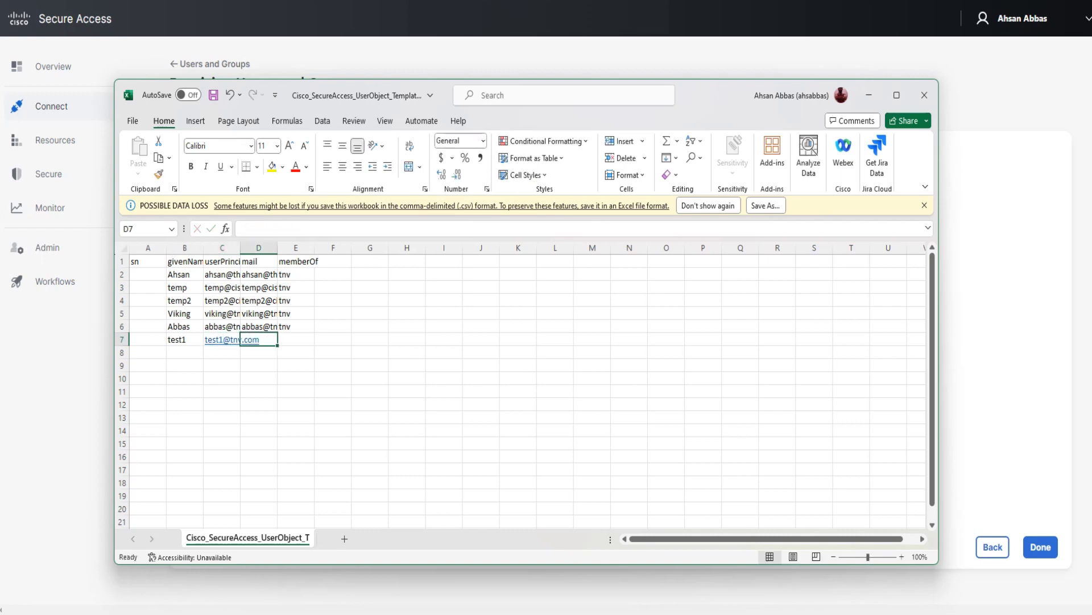
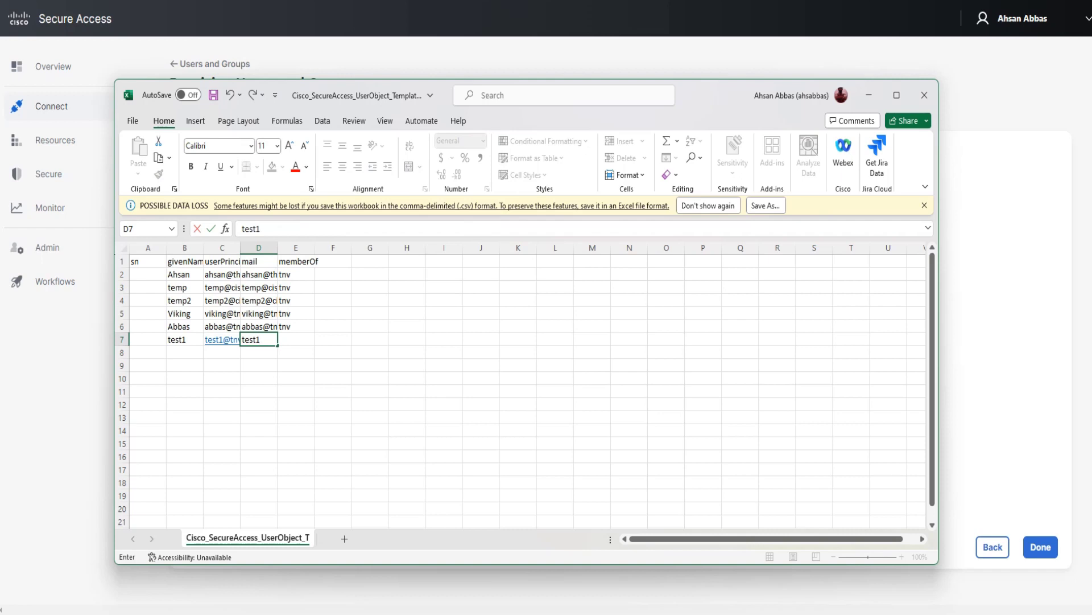
key(Tab)
text(tnv)
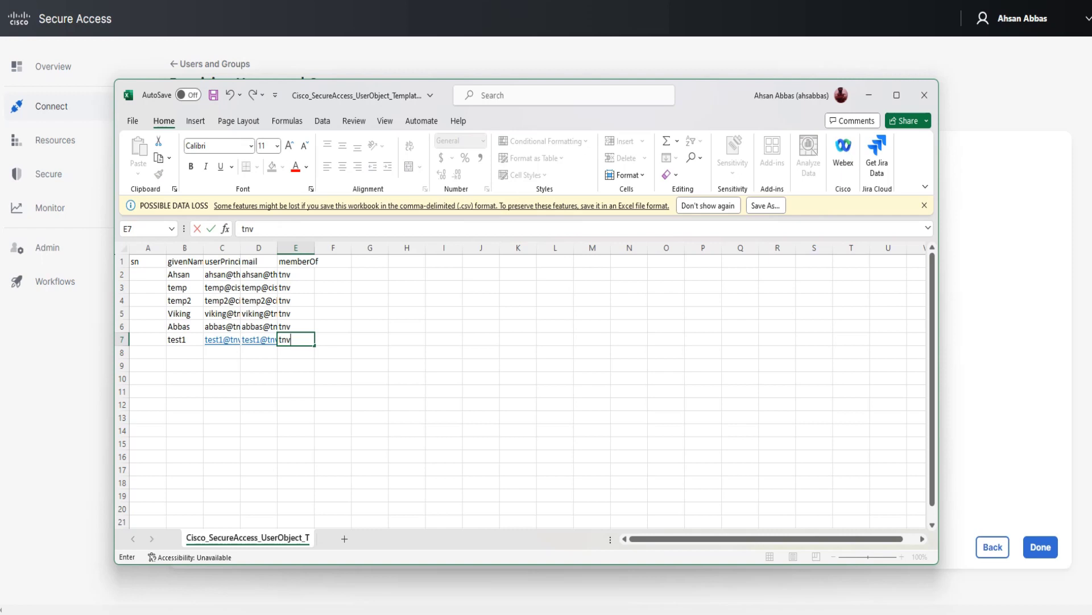
key(Return)
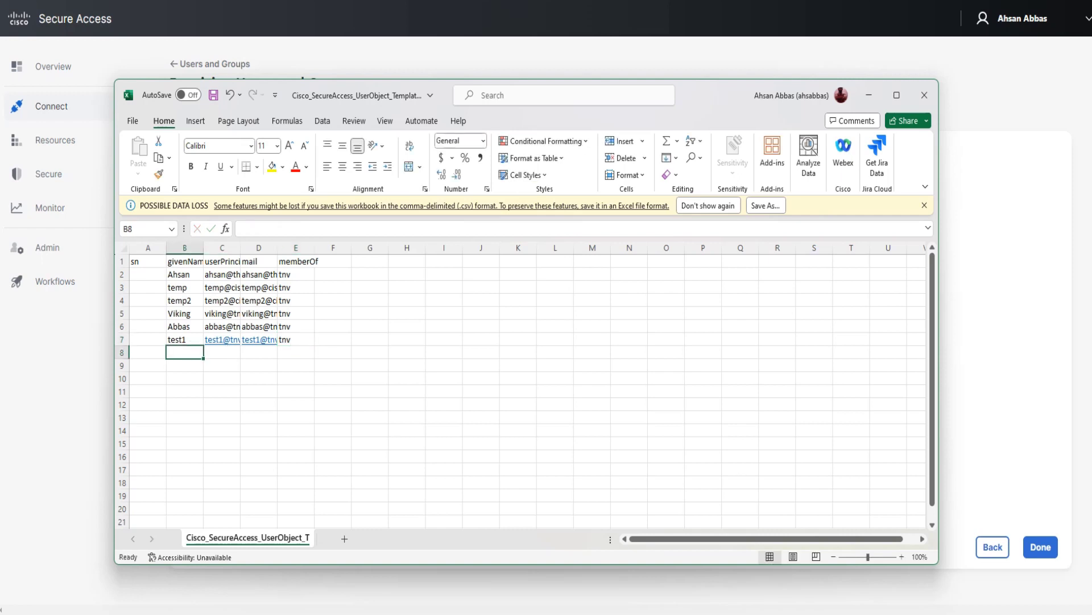
Add user test2 in row 8 with its addresses and group tnv, then save the CSV.
text(test1)
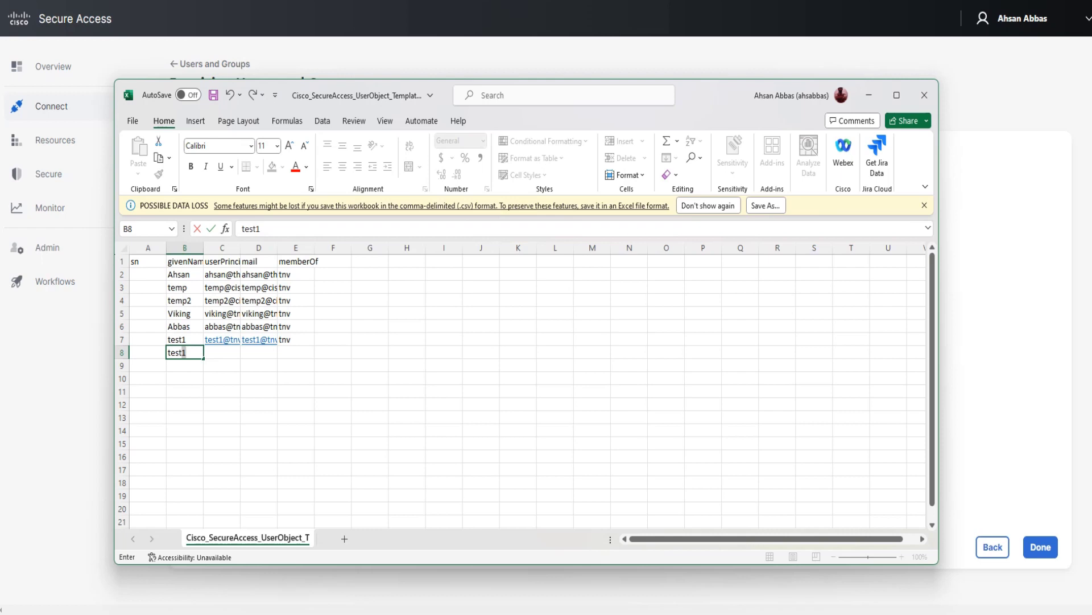
key(BackSpace)
text(2)
key(Tab)
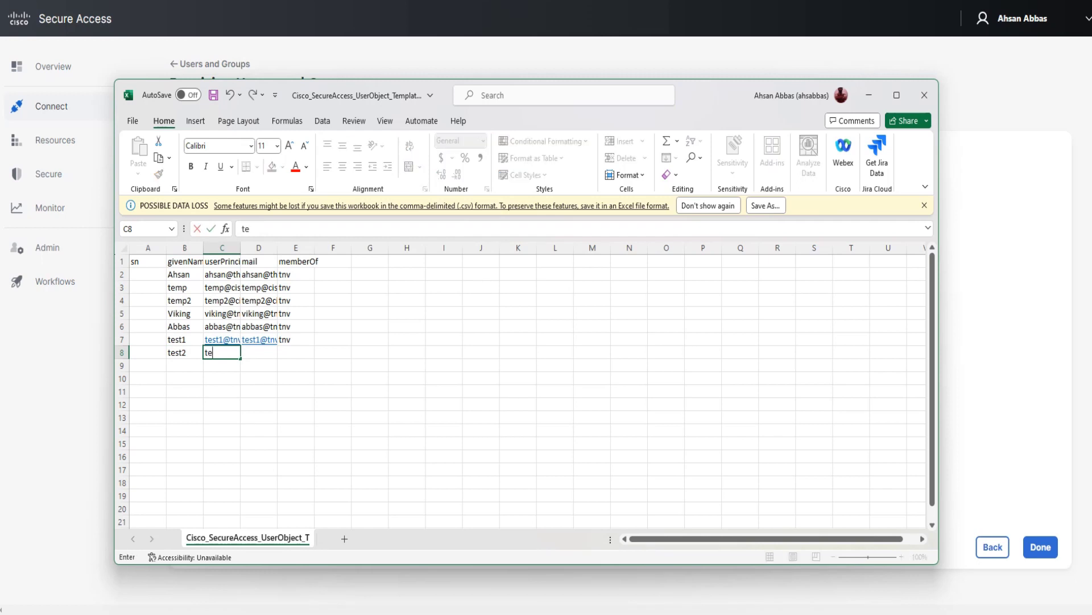
key(Tab)
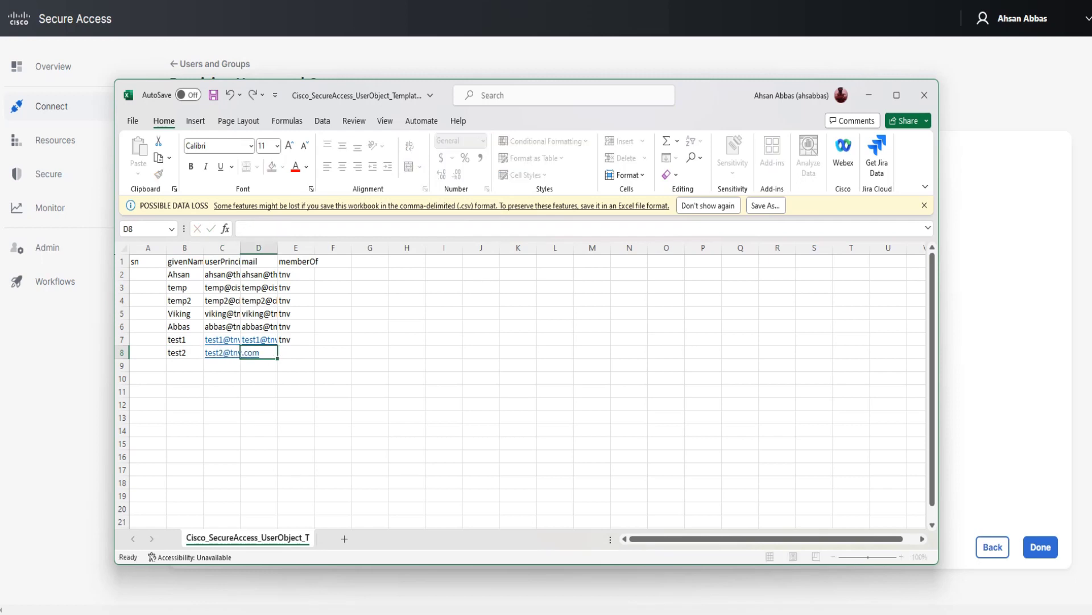
key(Tab)
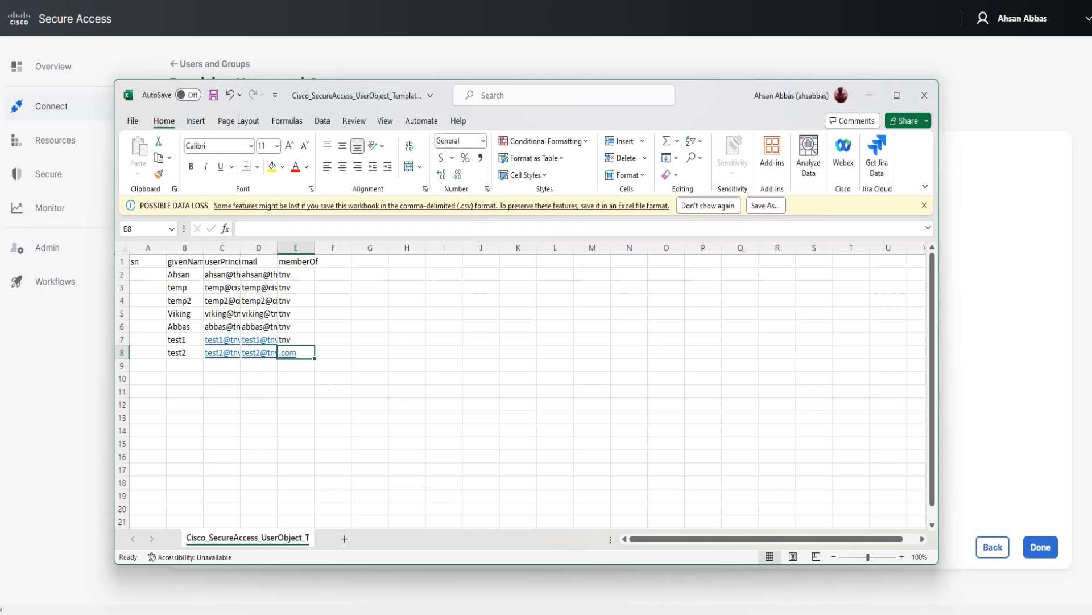
text(tnv)
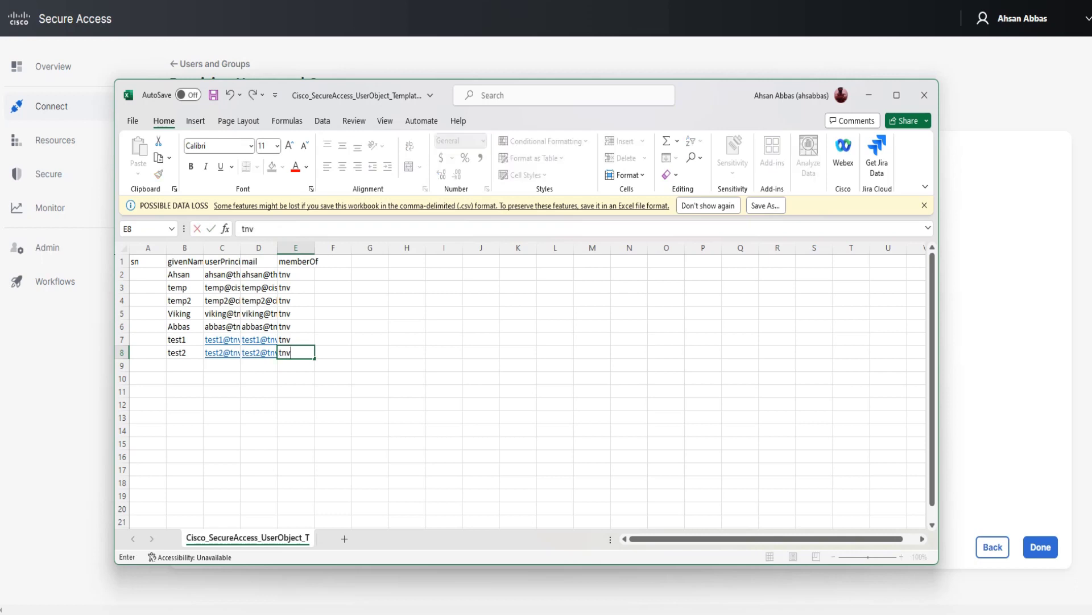
key(Tab)
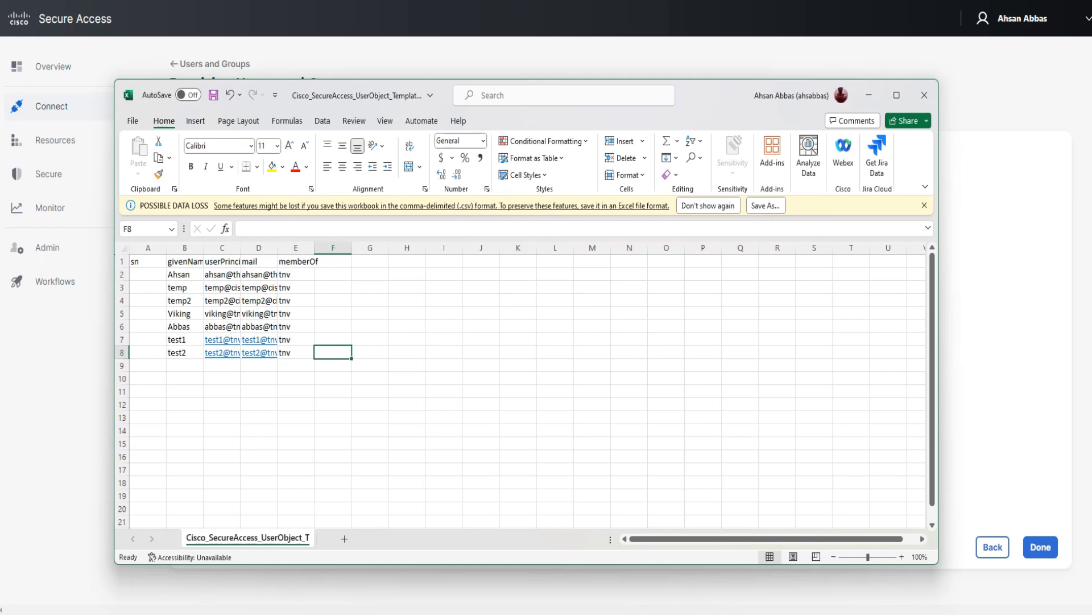
click(407, 326)
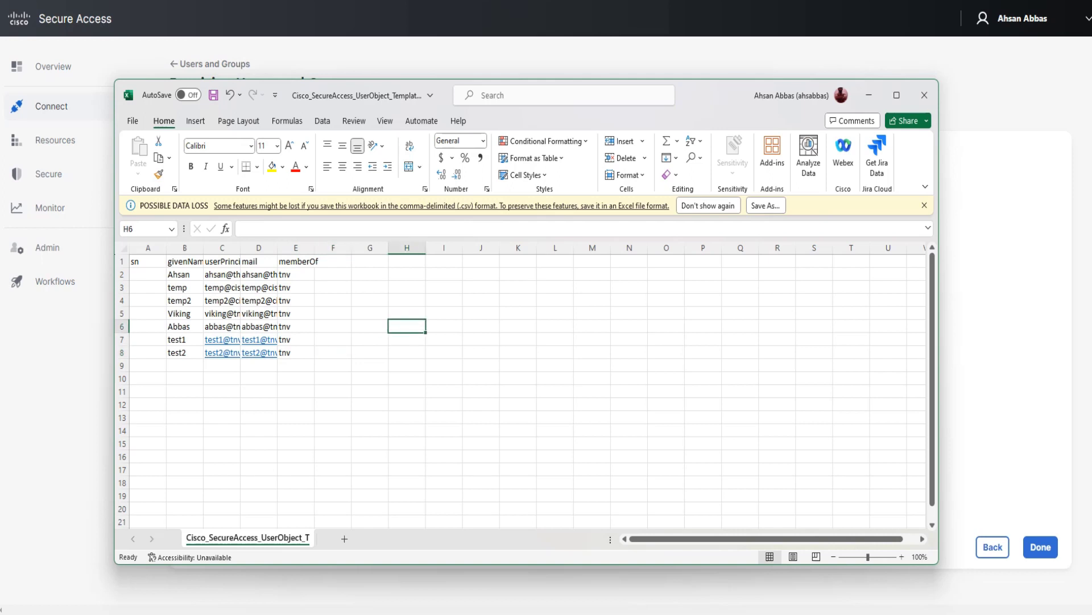
key(ctrl+s)
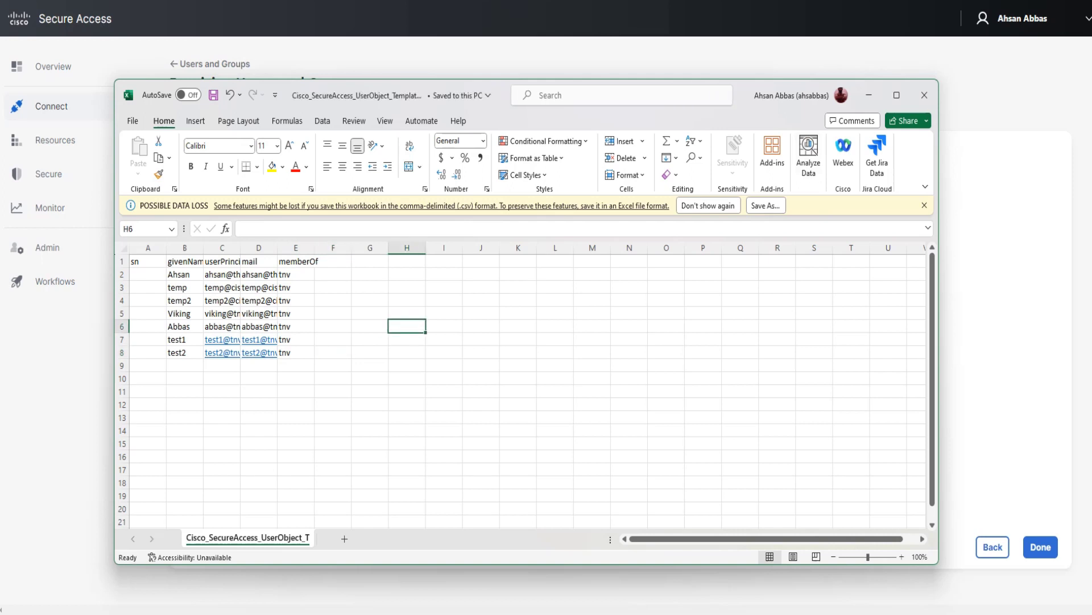
Upload the updated CSV, finish provisioning, and mark the 7-result user count in the list.
click(924, 95)
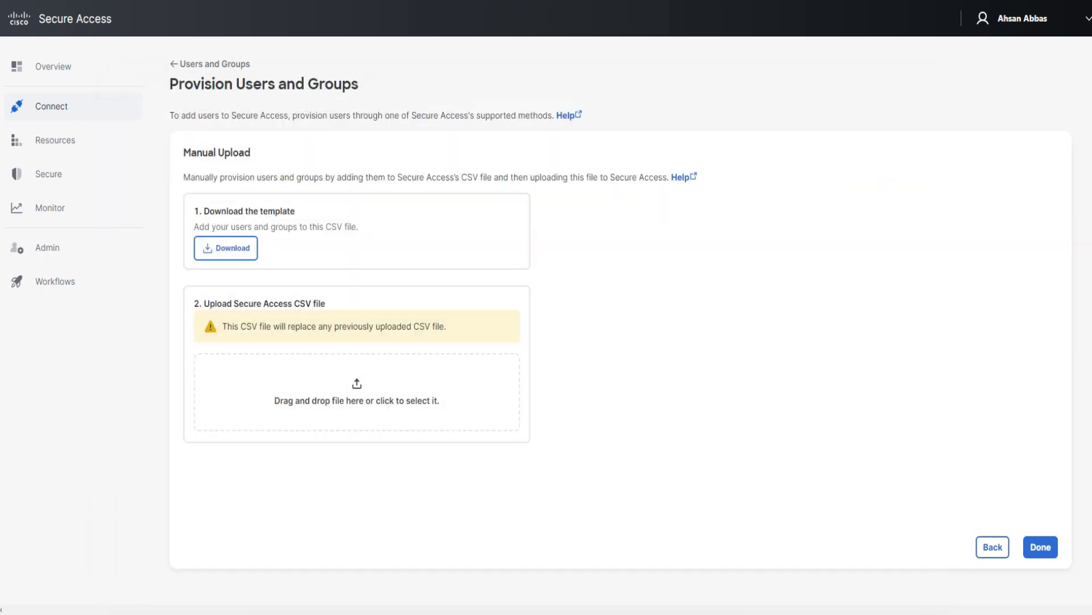
drag(747, 331, 423, 400)
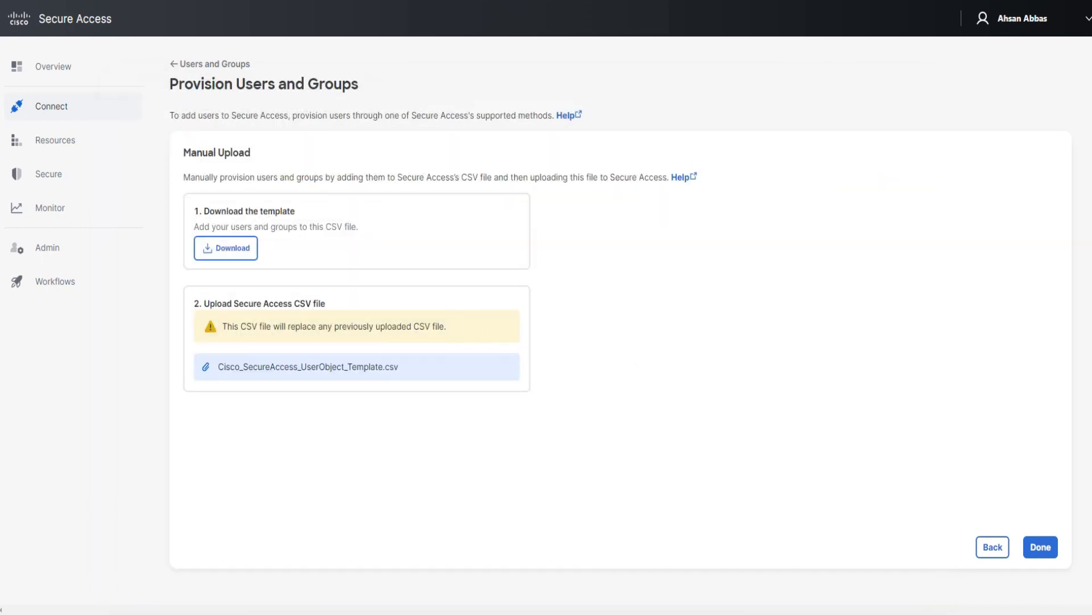
click(1041, 547)
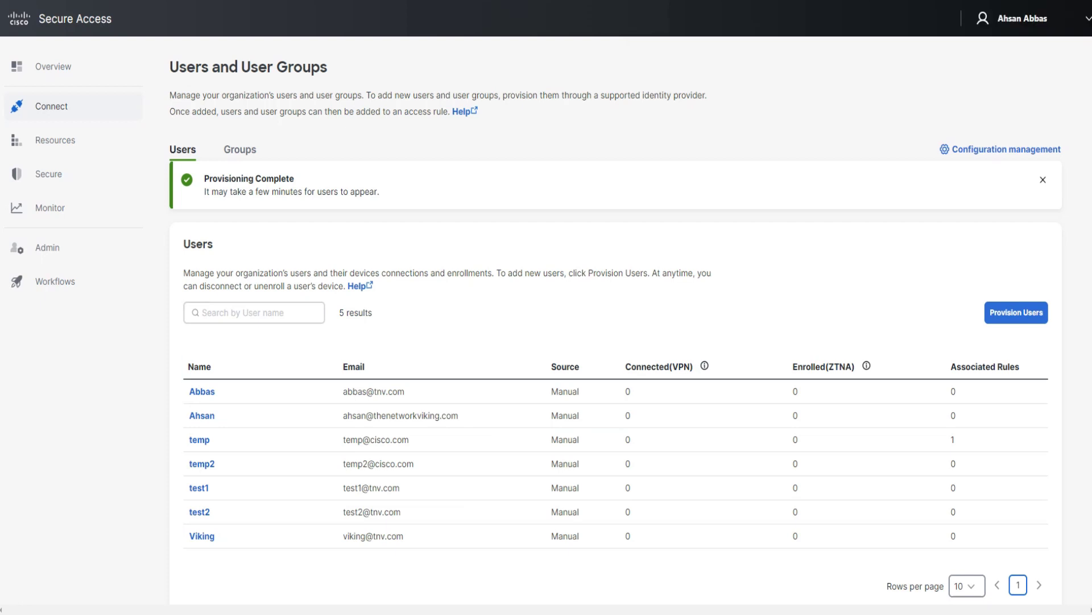
triple_click(356, 313)
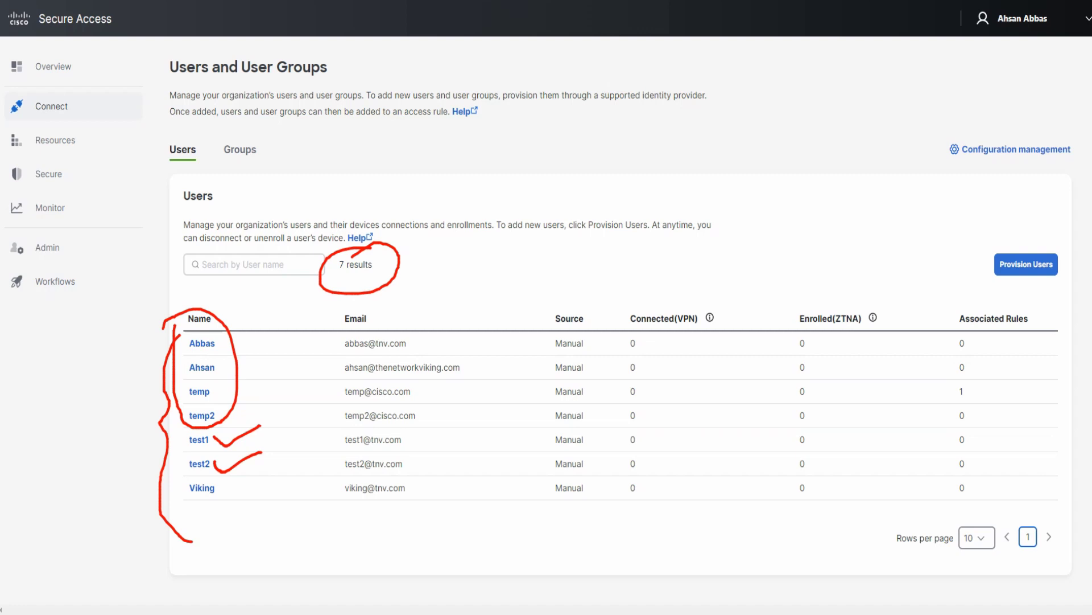
mouse_move(206, 476)
mouse_down()
mouse_move(170, 490)
mouse_move(229, 491)
mouse_move(183, 477)
mouse_up()
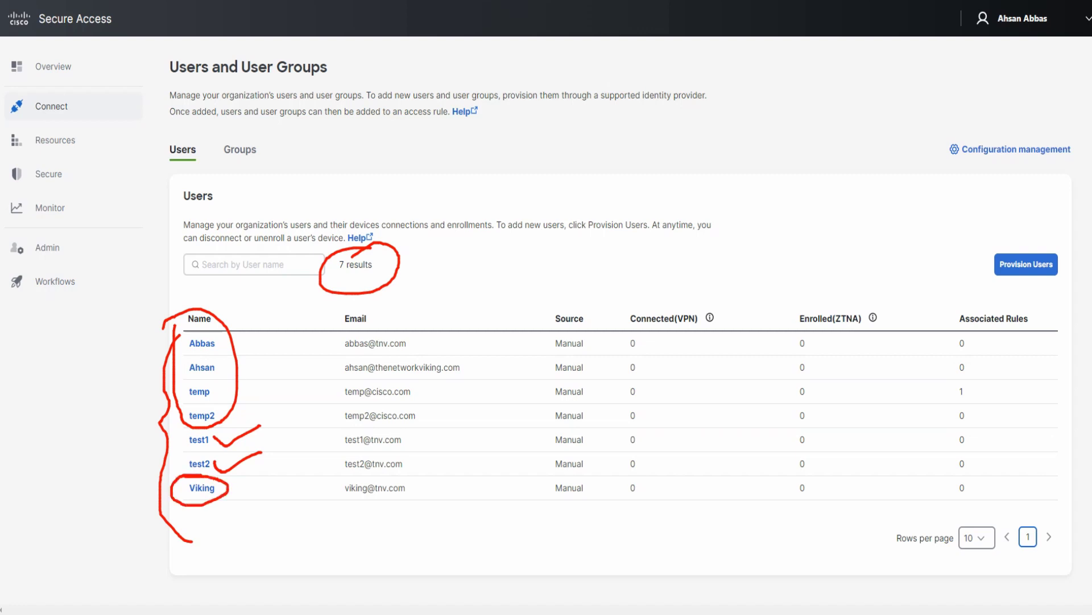
mouse_move(142, 150)
mouse_down()
mouse_move(74, 175)
mouse_move(97, 166)
mouse_move(85, 184)
mouse_move(101, 192)
mouse_up()
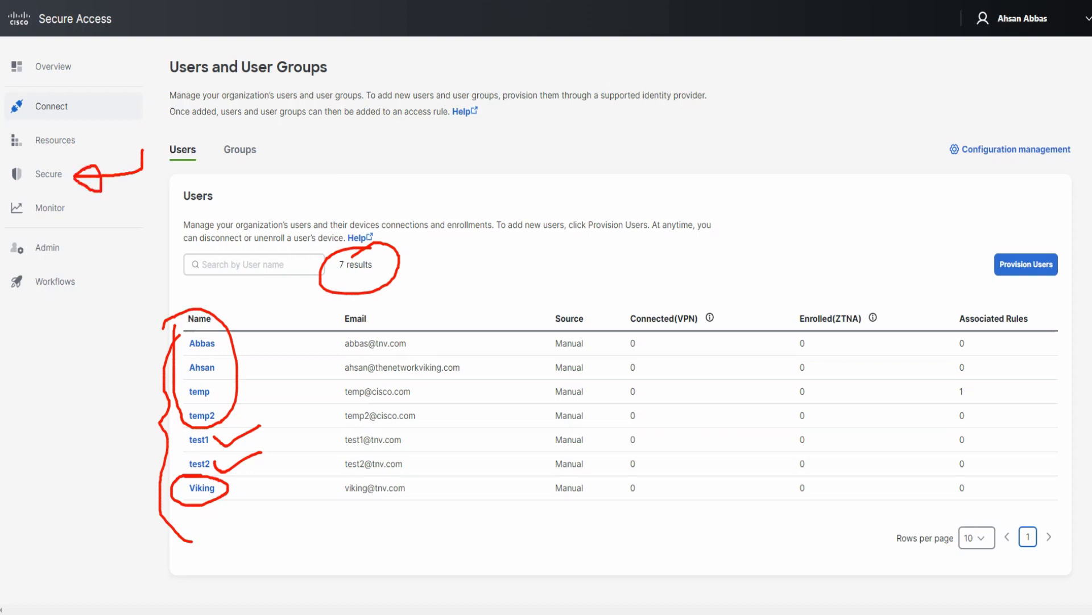